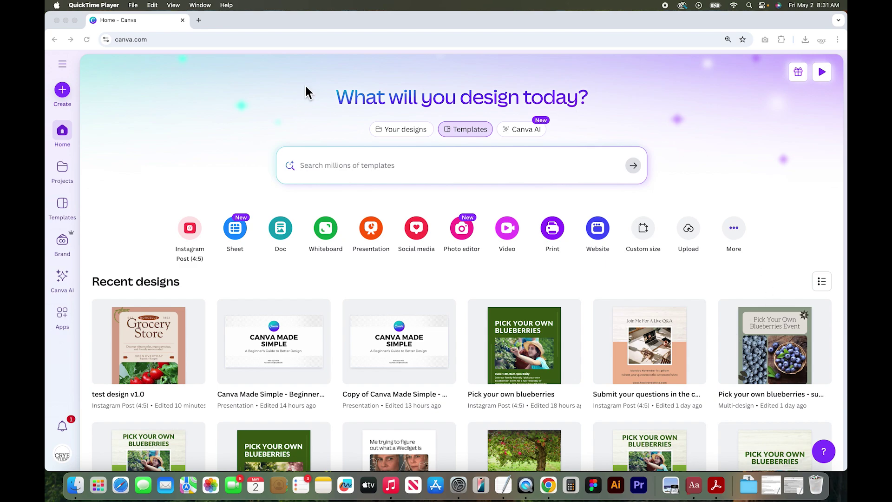
# Search the design types for "instagram", check the custom size options, and create a blank Instagram Post (4:5) design
pyautogui.click(68, 98)
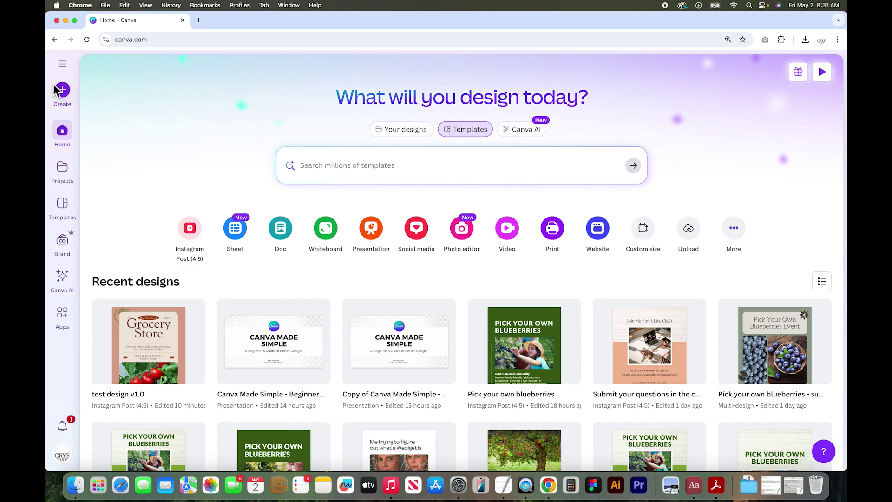
pyautogui.click(63, 92)
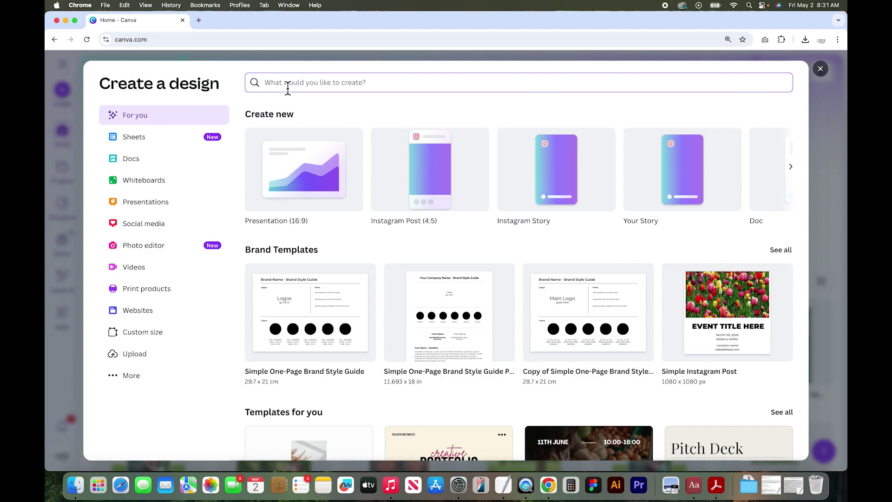
pyautogui.write('instagram')
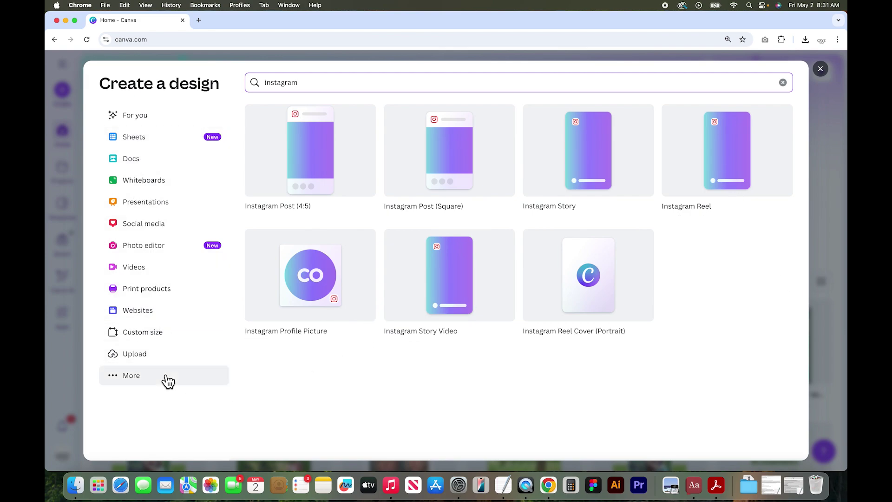
pyautogui.click(157, 334)
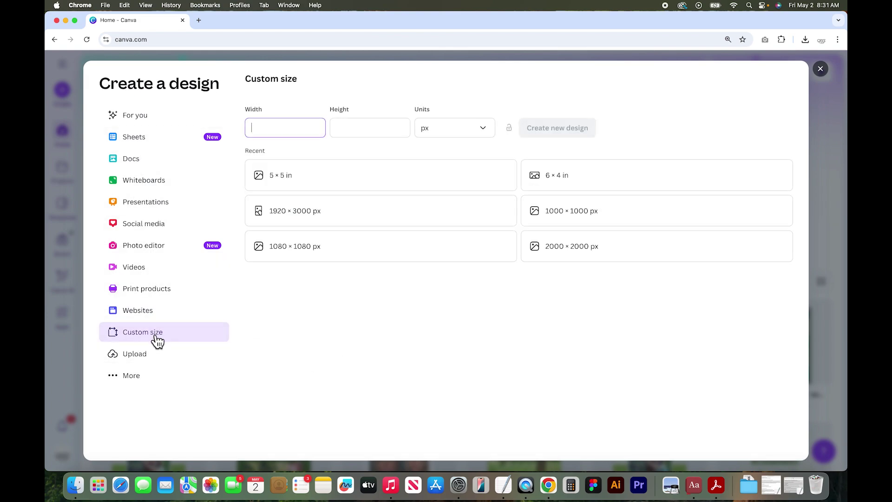
pyautogui.click(141, 117)
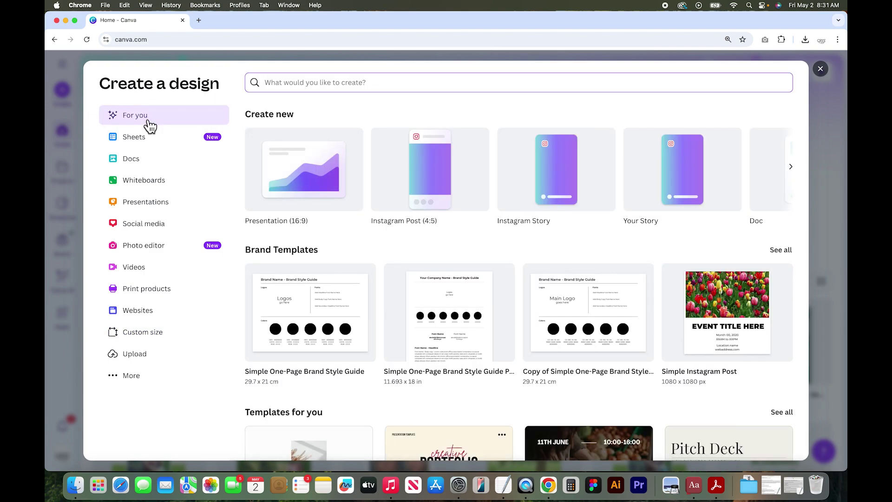
pyautogui.click(434, 187)
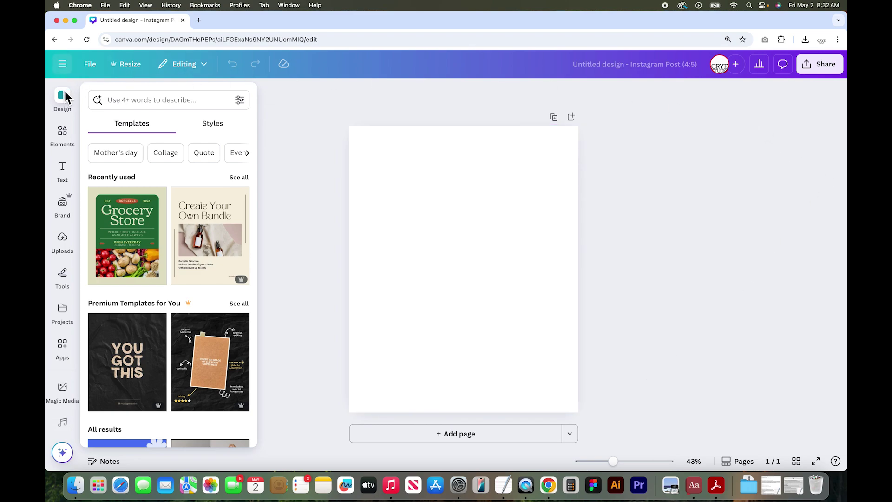
# Rename the untitled design as "test v0.1"
pyautogui.click(628, 68)
pyautogui.press('BackSpace')
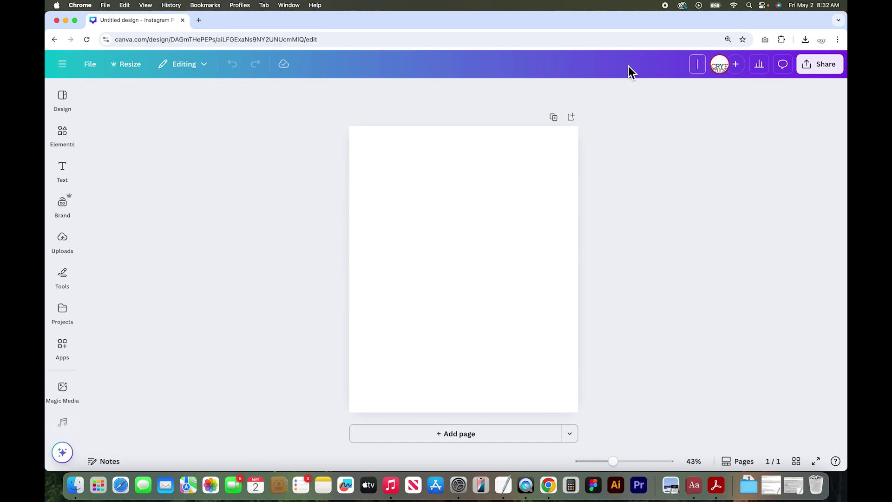
pyautogui.write('test v0.1')
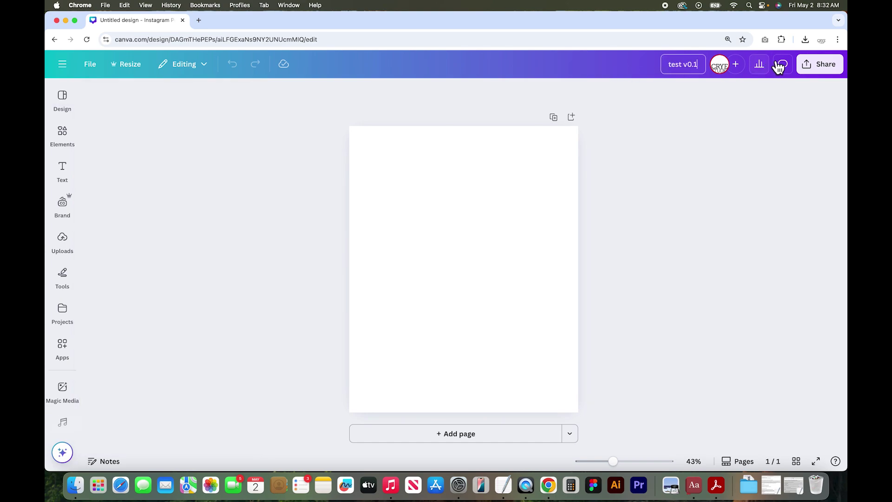
# Review the design's sharing and download options, and look over the available elements and projects
pyautogui.click(830, 69)
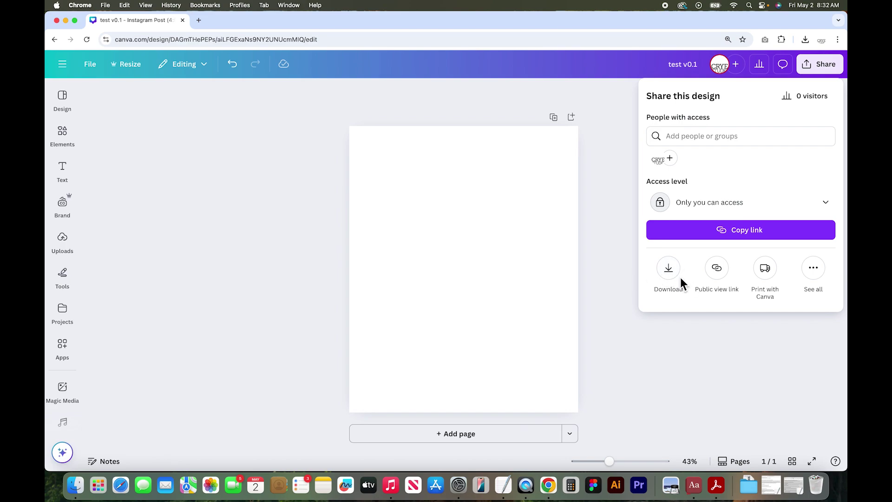
pyautogui.click(667, 393)
pyautogui.click(62, 99)
pyautogui.click(62, 133)
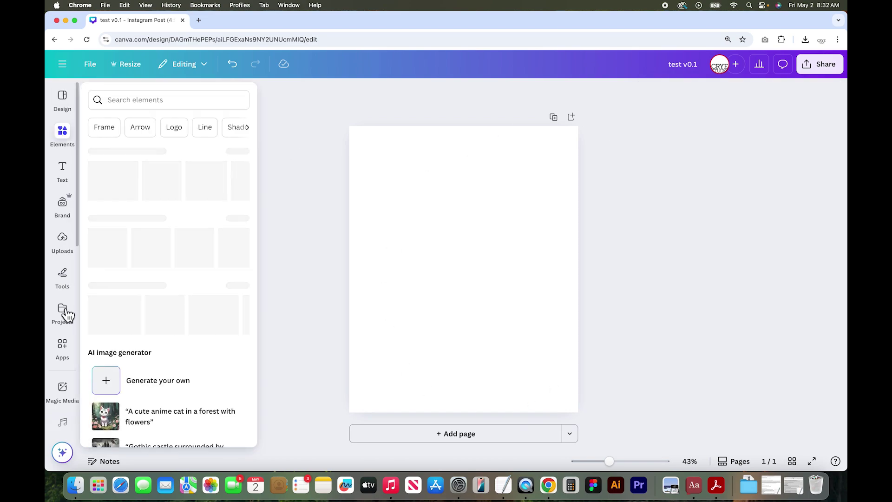
pyautogui.click(63, 95)
pyautogui.click(64, 315)
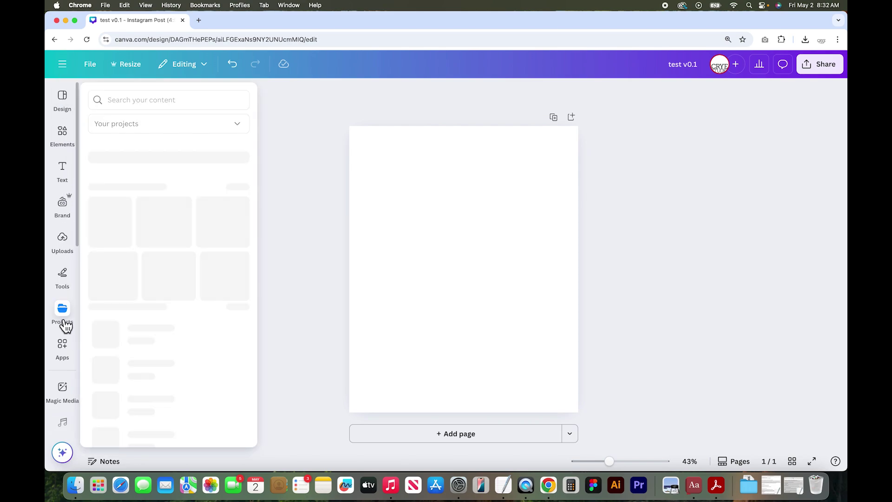
# Browse the design templates and apply the "Brown and Pink Modern Seasonal Cosmetics Sale Instagram Post" template to the blank page
pyautogui.click(66, 111)
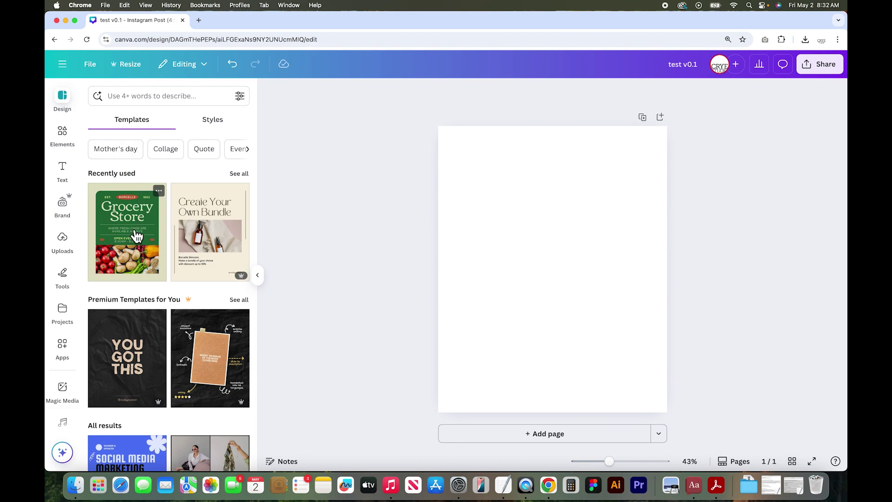
pyautogui.scroll(-5, 144, 335)
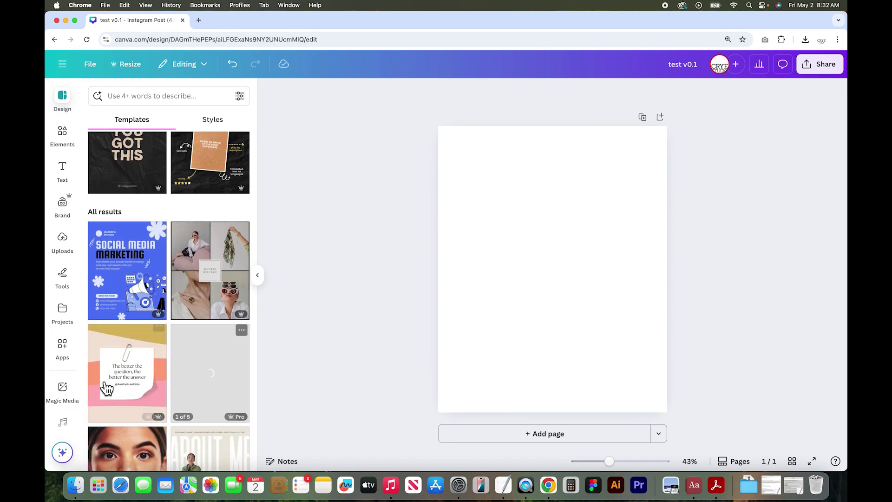
pyautogui.scroll(-3, 169, 381)
pyautogui.scroll(-1, 169, 381)
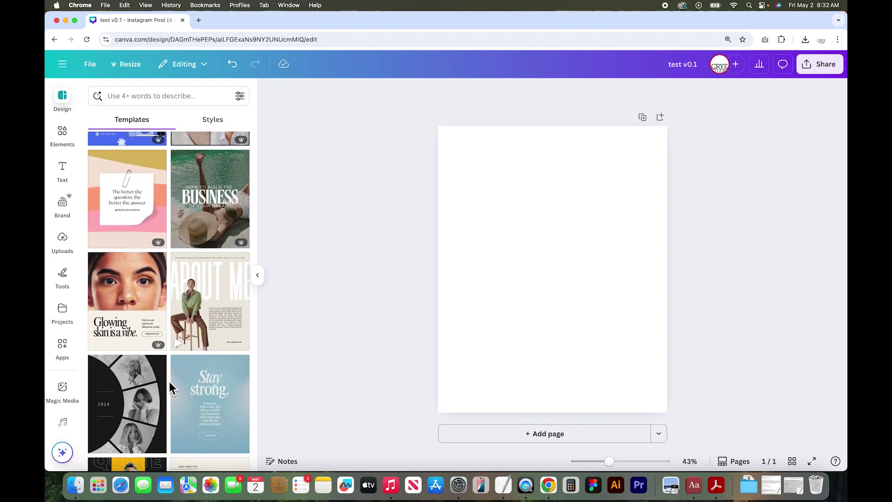
pyautogui.scroll(-1, 169, 382)
pyautogui.scroll(-5, 171, 383)
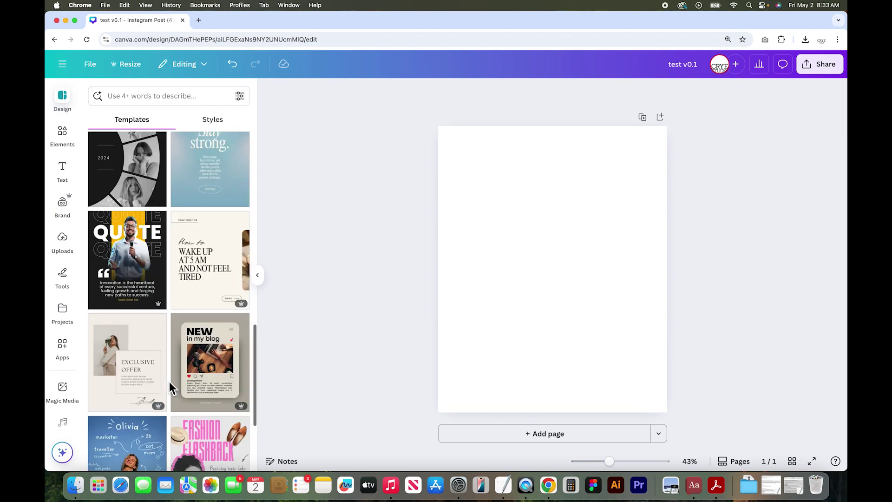
pyautogui.scroll(8, 170, 383)
pyautogui.scroll(-1, 169, 383)
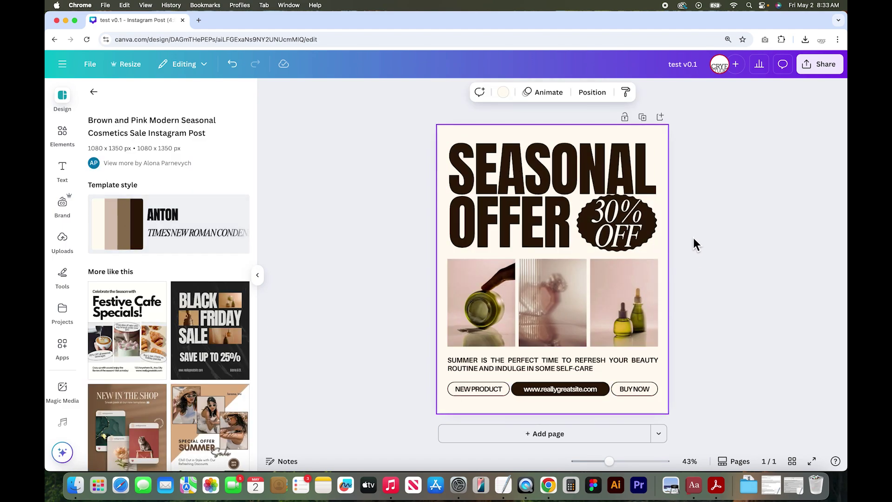
# Inspect the template's editable parts by selecting the headline, a photo, the body text and the website button in turn, and clear the selection
pyautogui.click(518, 162)
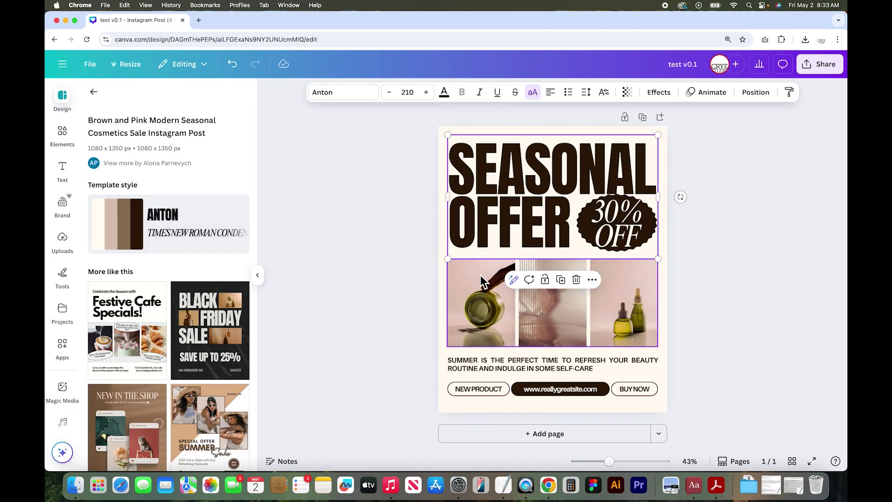
pyautogui.click(576, 321)
pyautogui.click(569, 366)
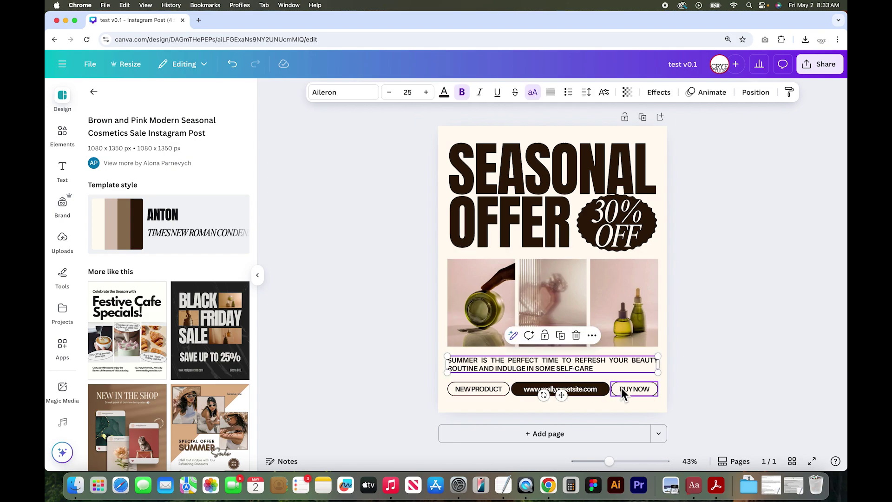
pyautogui.click(581, 389)
pyautogui.press('Escape')
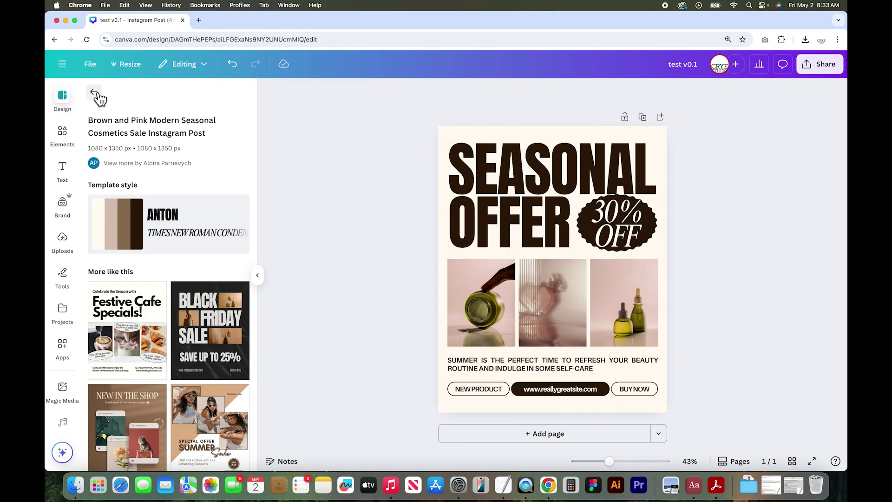
# Try the Arsenal/Radley and Roxborough/Montserrat style combinations on the design, followed by the green and the blue-pink-purple color palettes
pyautogui.click(95, 93)
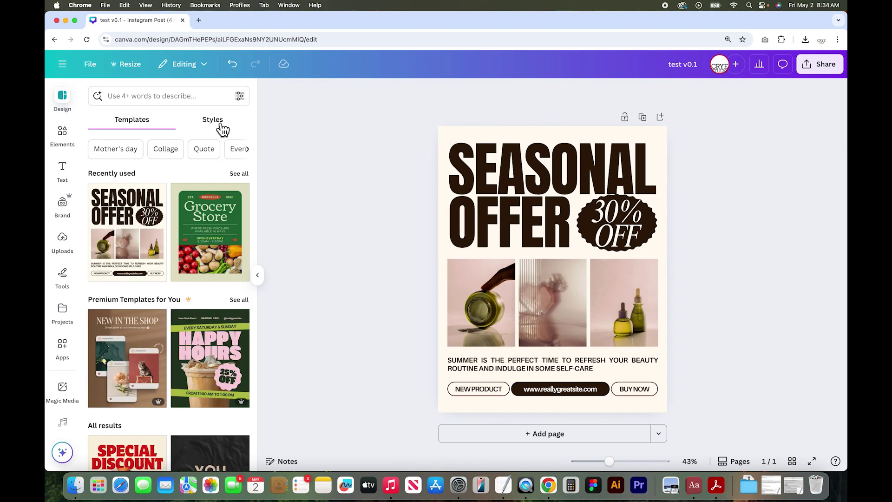
pyautogui.click(223, 121)
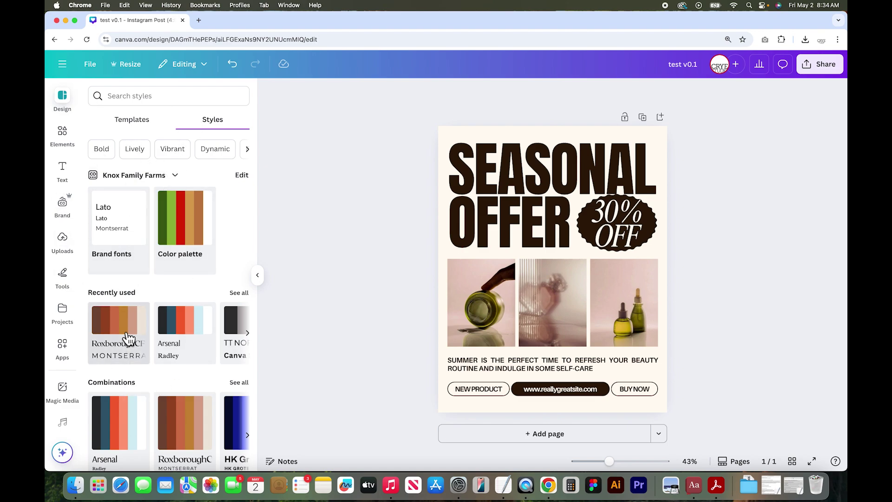
pyautogui.scroll(-5, 129, 339)
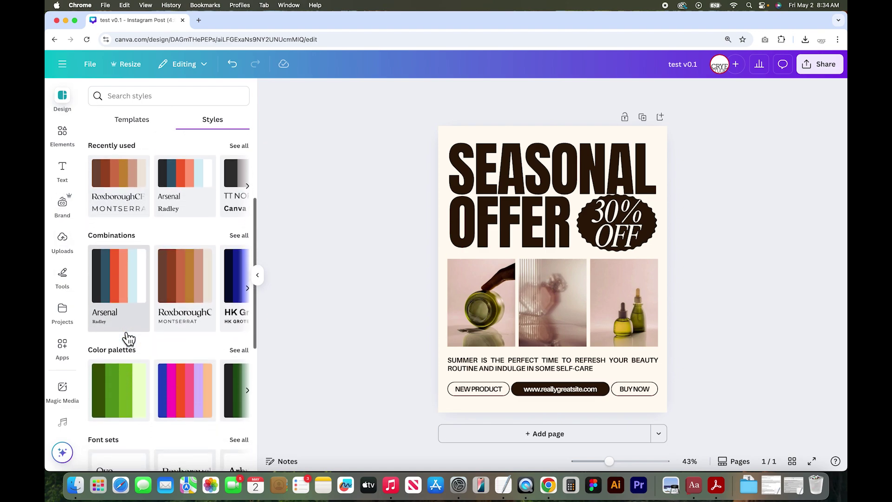
pyautogui.scroll(-1, 129, 339)
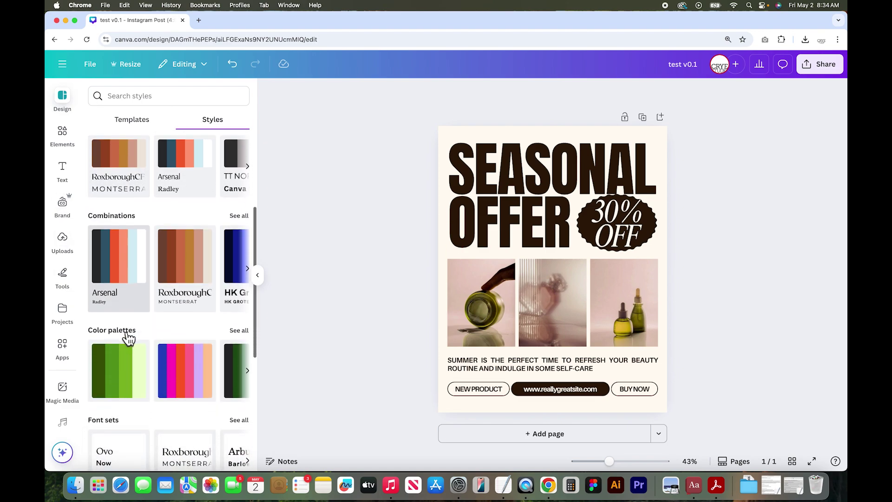
pyautogui.click(126, 256)
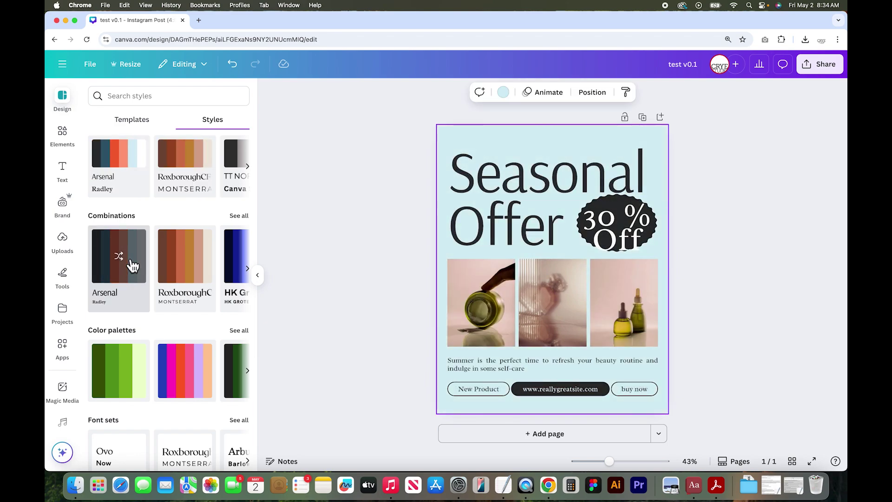
pyautogui.click(185, 262)
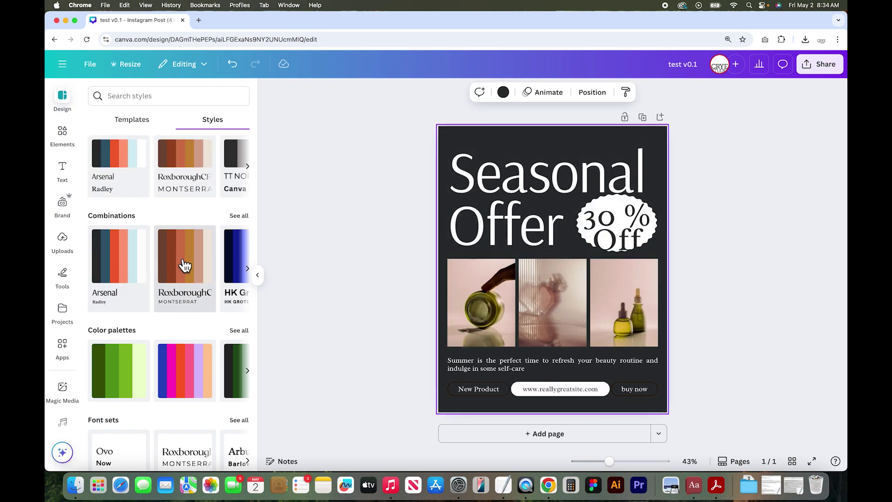
pyautogui.click(191, 263)
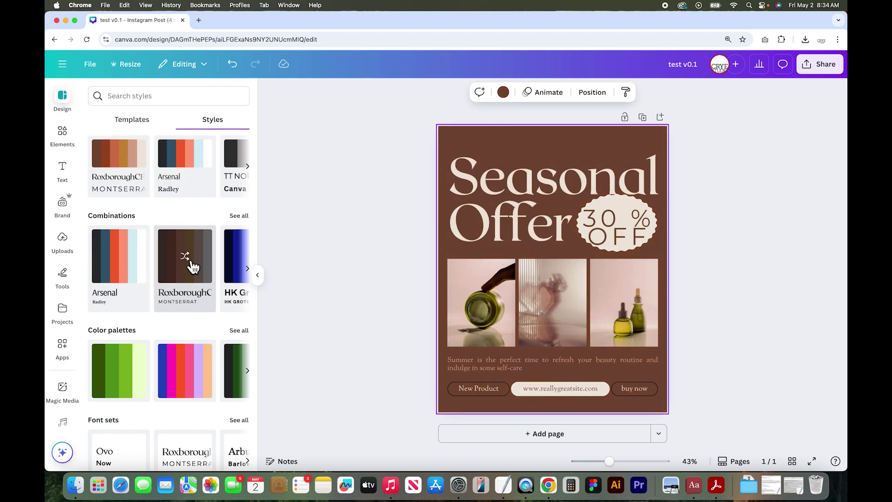
pyautogui.hscroll(3, 201, 261)
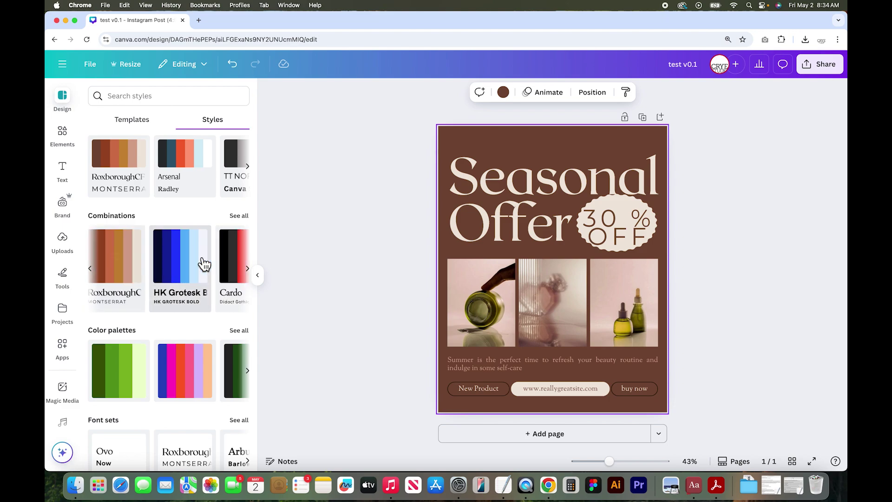
pyautogui.click(141, 368)
pyautogui.click(194, 380)
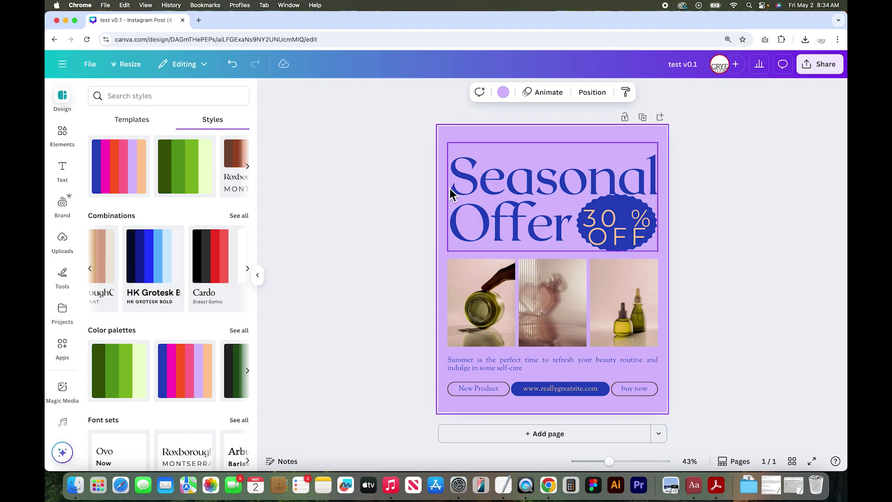
# Undo all the style and color palette changes back to the template's original look
pyautogui.click(238, 67)
pyautogui.click(239, 67)
pyautogui.click(238, 67)
pyautogui.click(239, 67)
pyautogui.click(238, 67)
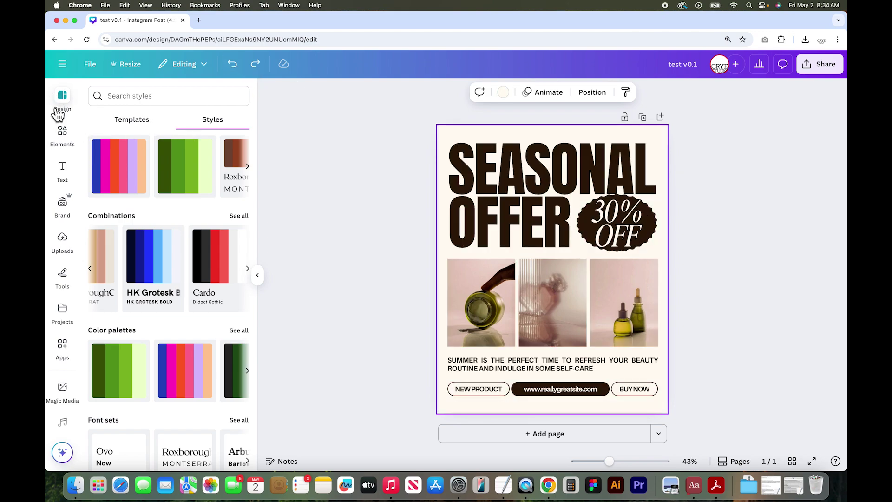
# Browse the element categories, add a square shape to the design and enter the text "JGJKHJ" inside it
pyautogui.click(64, 135)
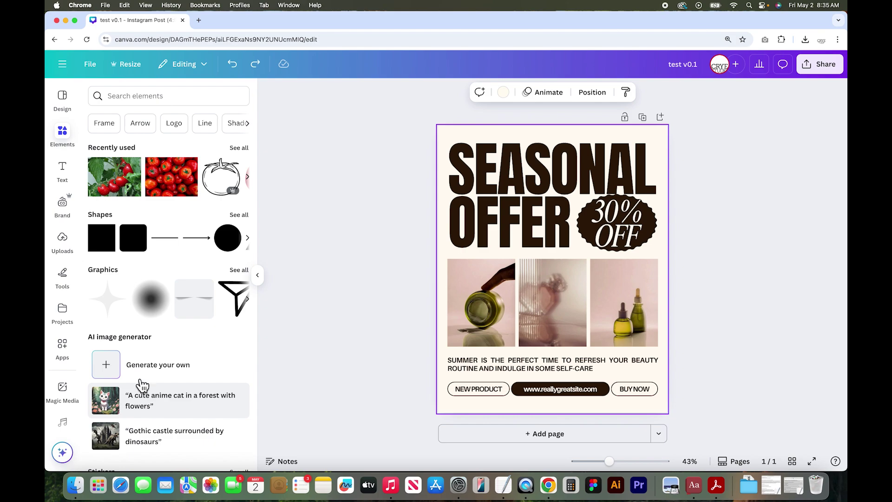
pyautogui.scroll(-5, 119, 278)
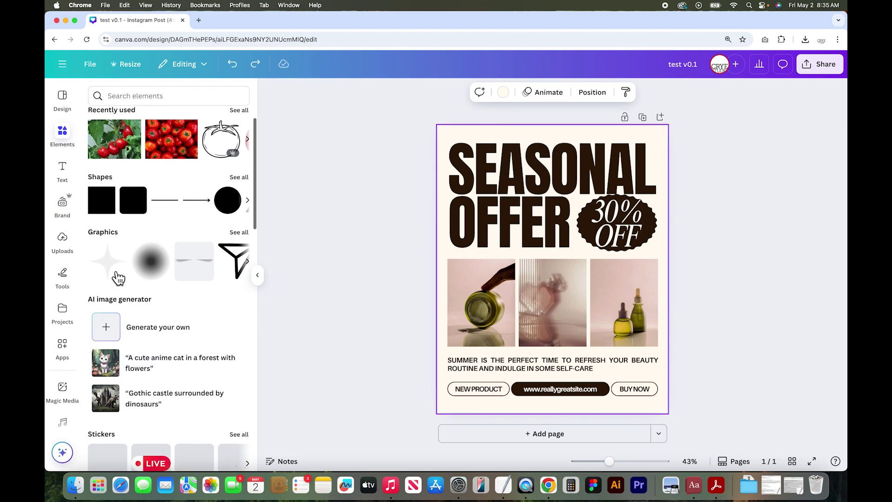
pyautogui.scroll(-5, 110, 314)
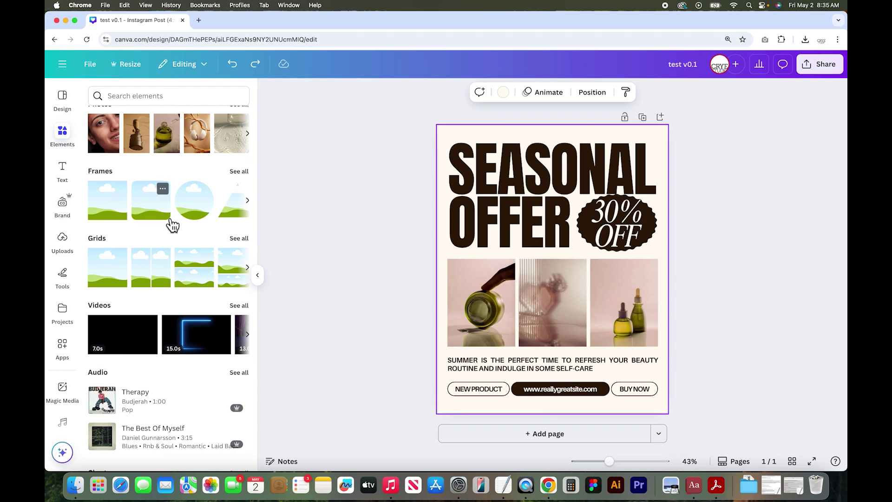
pyautogui.scroll(4, 204, 273)
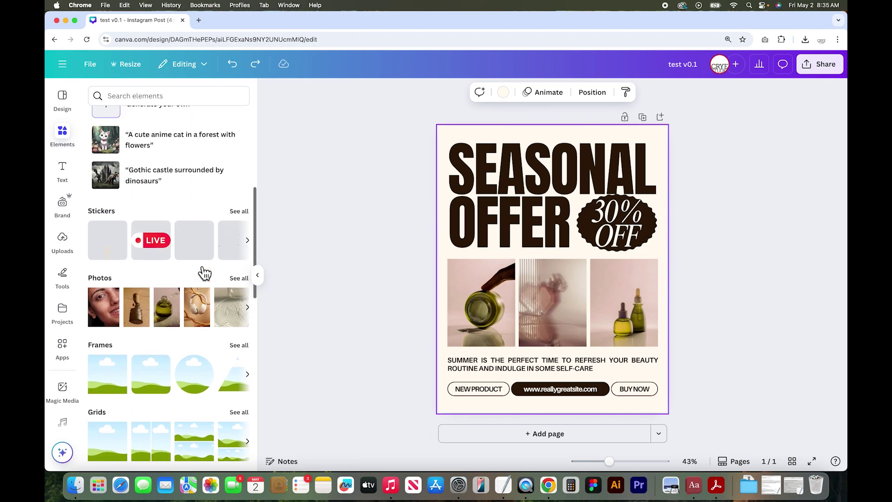
pyautogui.scroll(6, 205, 273)
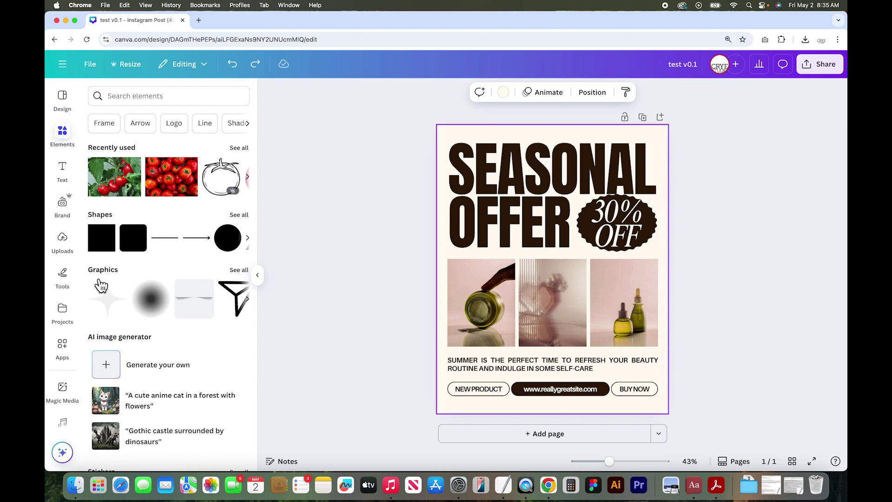
pyautogui.moveTo(105, 238)
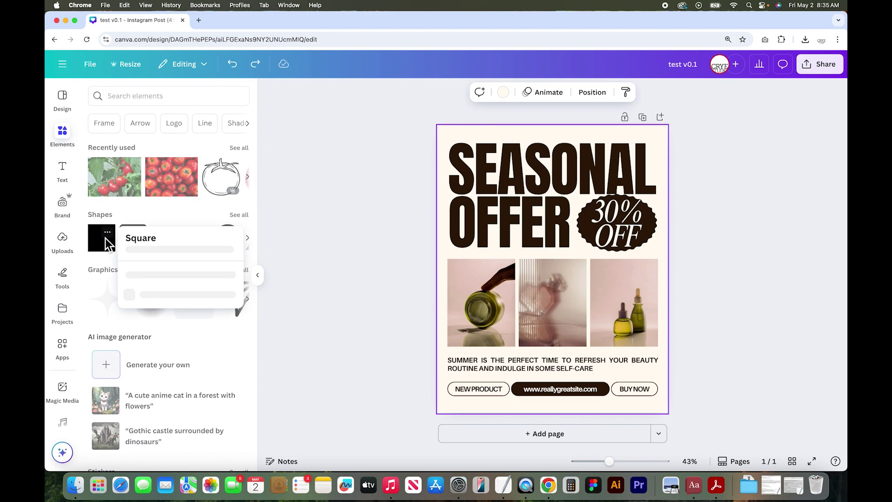
pyautogui.click(105, 238)
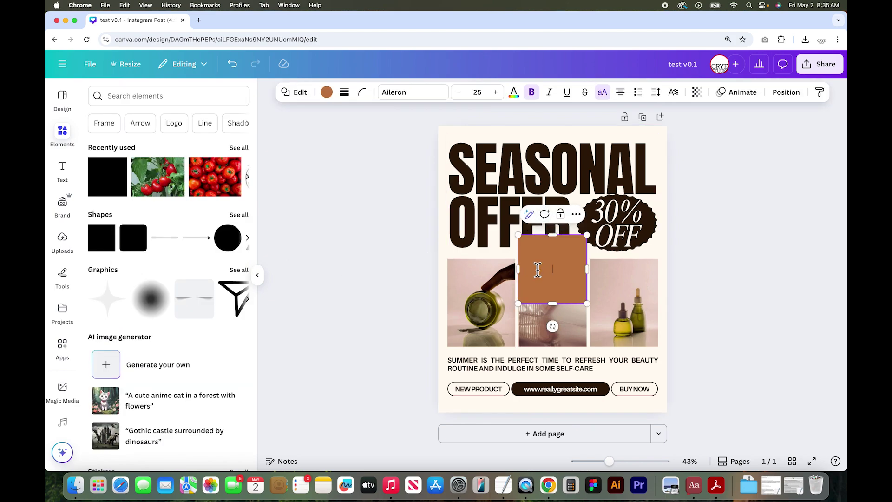
pyautogui.write('JGJKHJ')
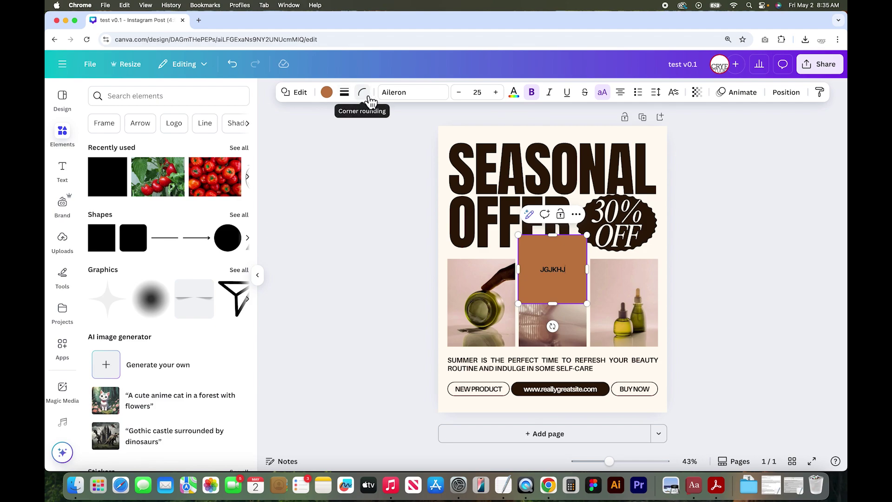
# Try the circle, hexagon, cut-corner square and five-pointed star as replacements for the square shape, and delete the shape
pyautogui.click(297, 95)
pyautogui.click(230, 143)
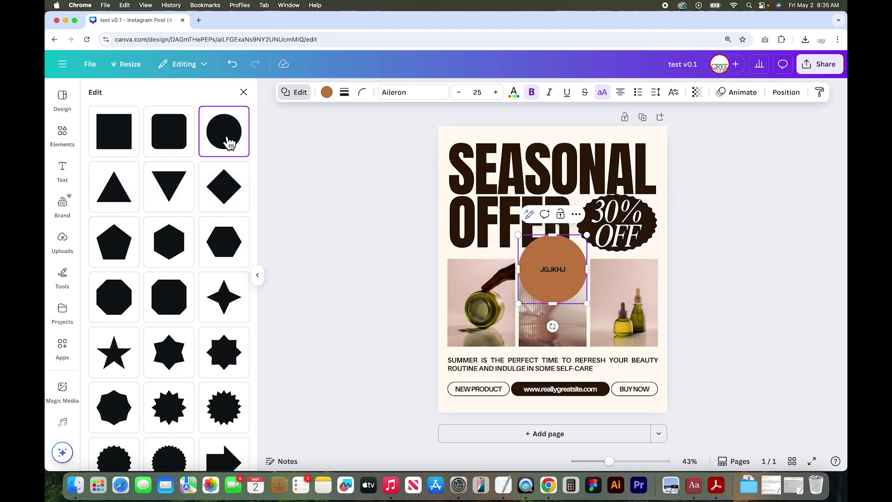
pyautogui.click(222, 260)
pyautogui.click(171, 319)
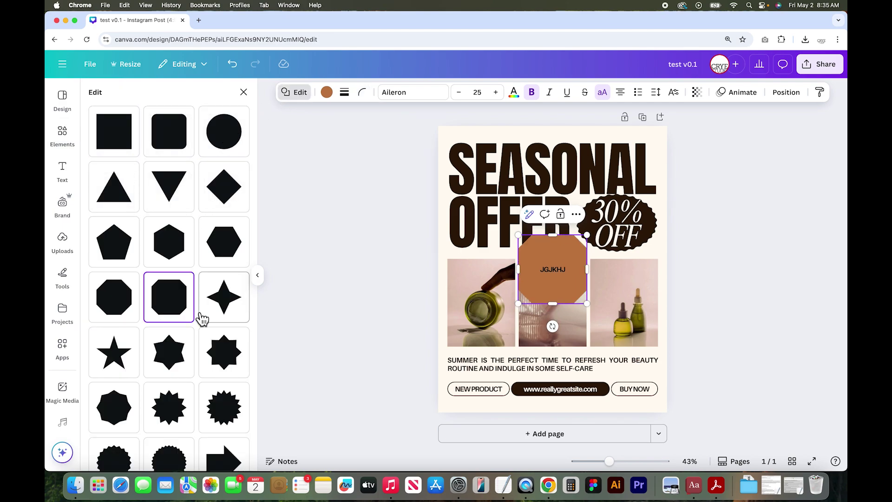
pyautogui.click(113, 367)
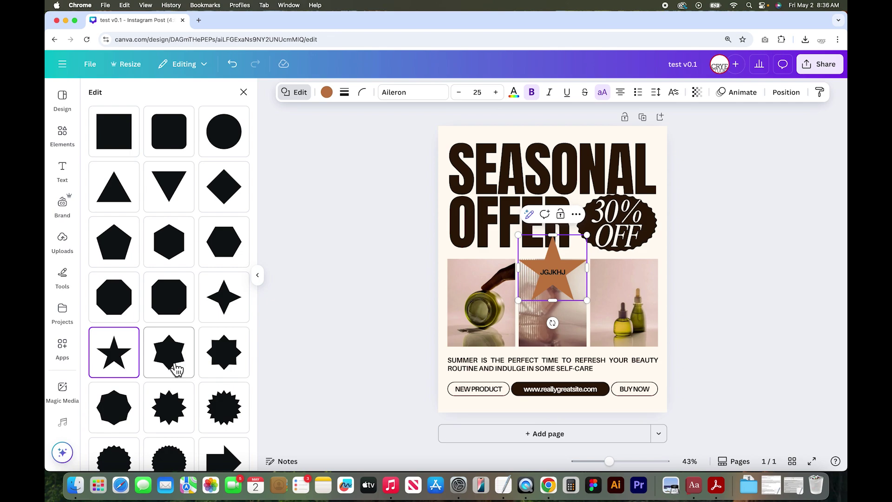
pyautogui.press('Delete')
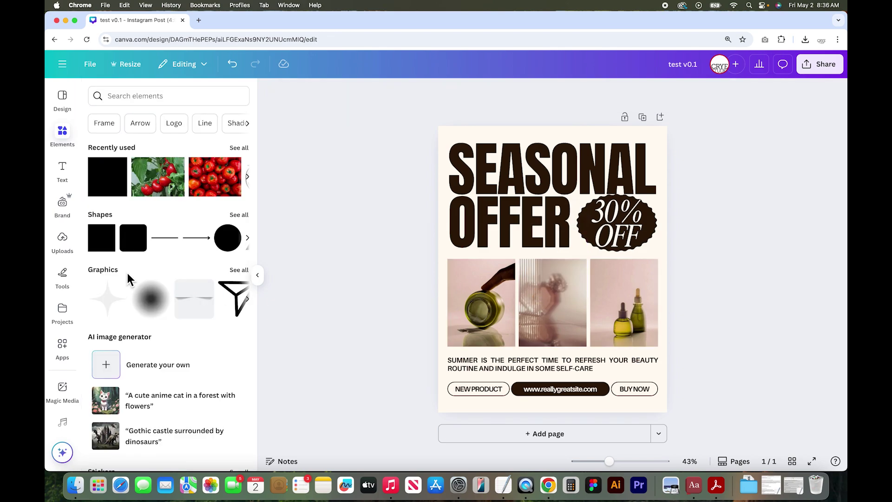
# Search the graphics for "perfume bottle" and add the hand-drawn pink bottle with the black bow to the design
pyautogui.moveTo(163, 291)
pyautogui.click(239, 270)
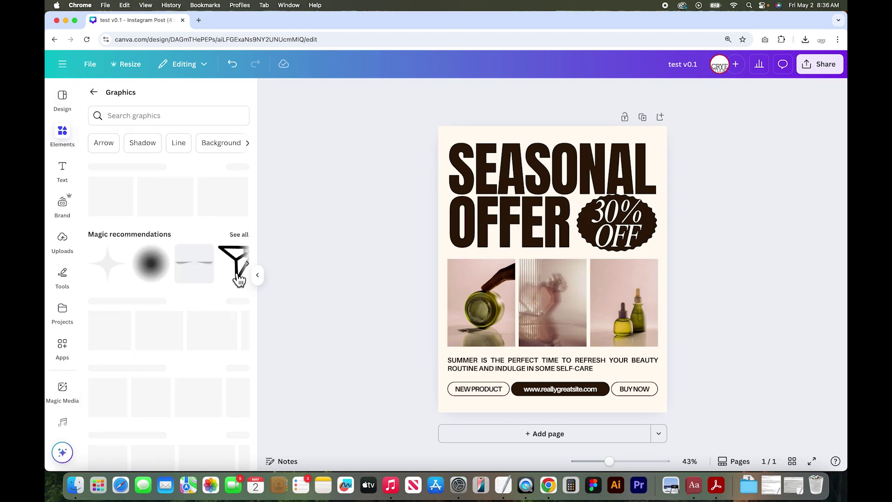
pyautogui.click(149, 117)
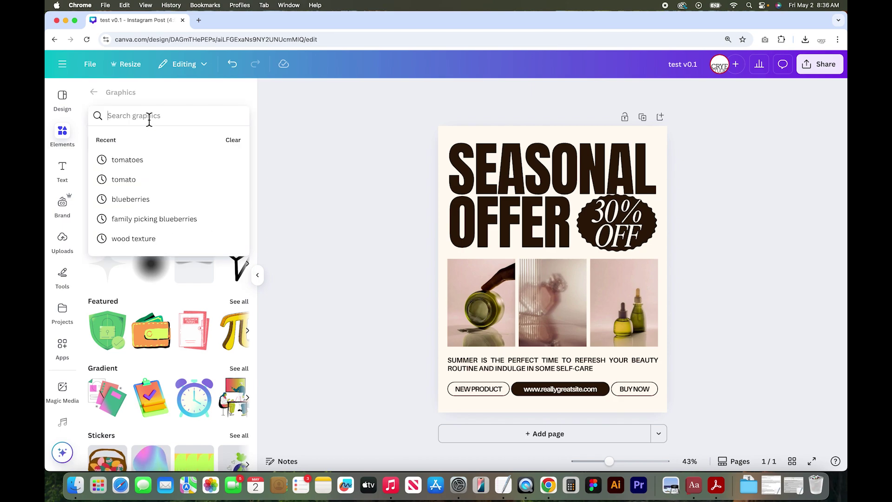
pyautogui.write('perfume bottle')
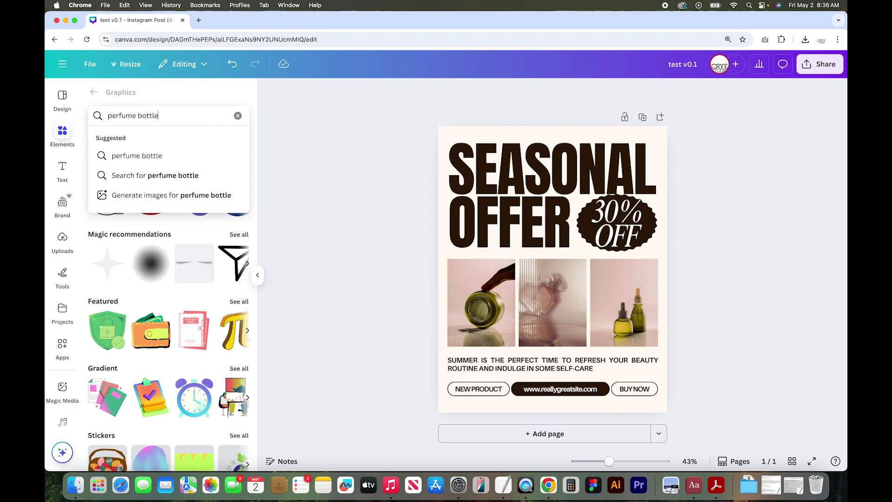
pyautogui.press('Return')
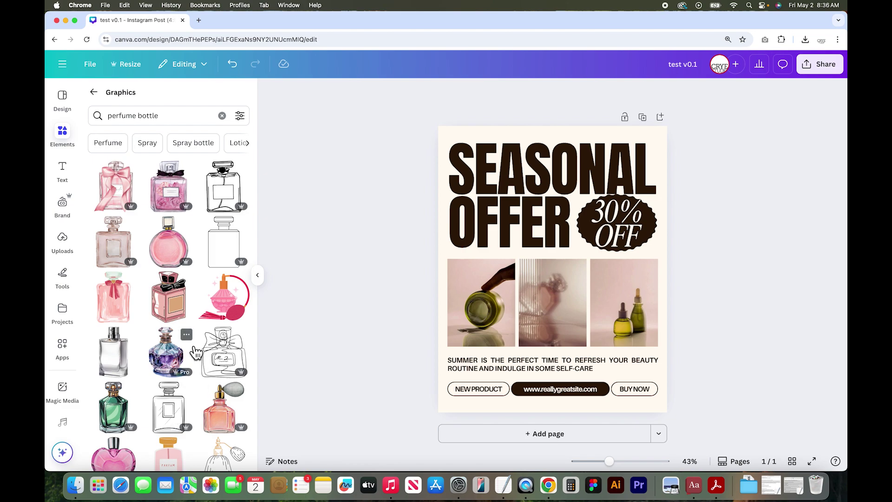
pyautogui.moveTo(129, 208)
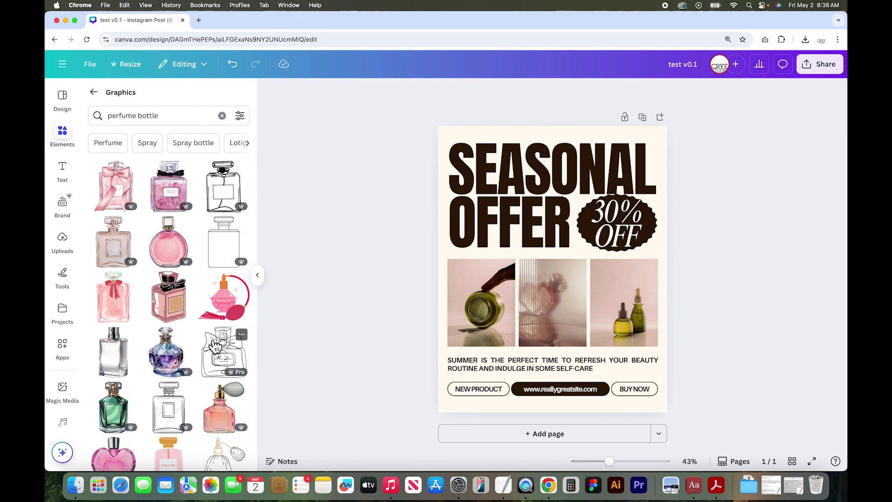
pyautogui.click(176, 309)
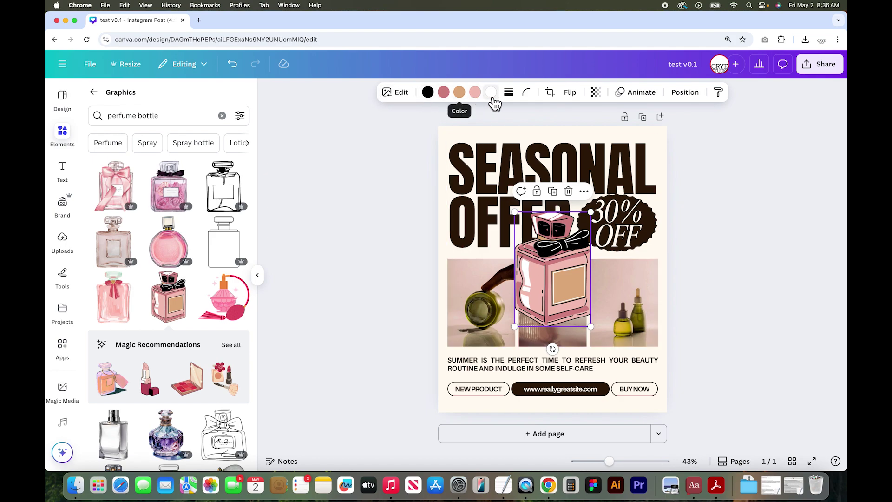
# Recolor the bottle graphic's dark pink areas with the red of the Knox Family Farms palette and look over its filters and effects
pyautogui.click(446, 94)
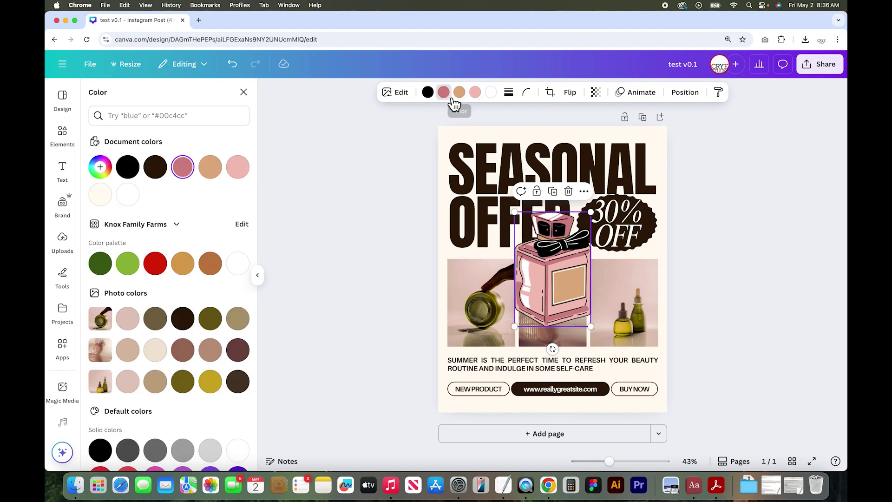
pyautogui.click(163, 270)
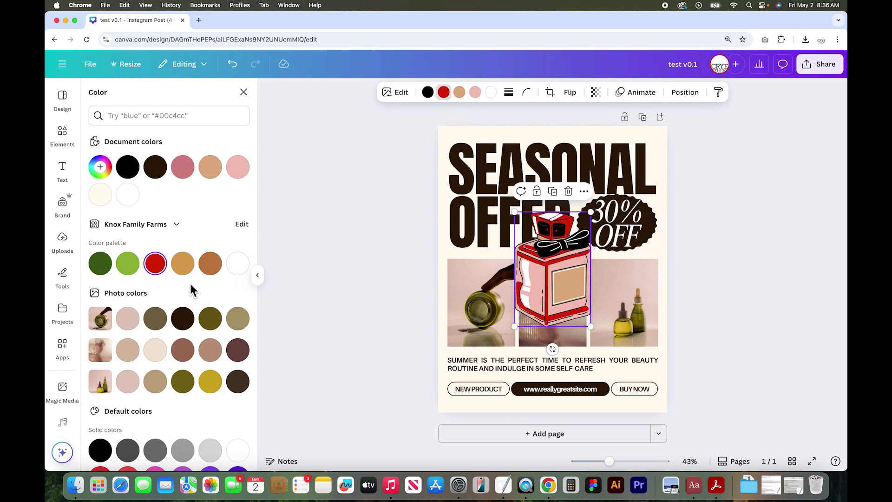
pyautogui.click(398, 94)
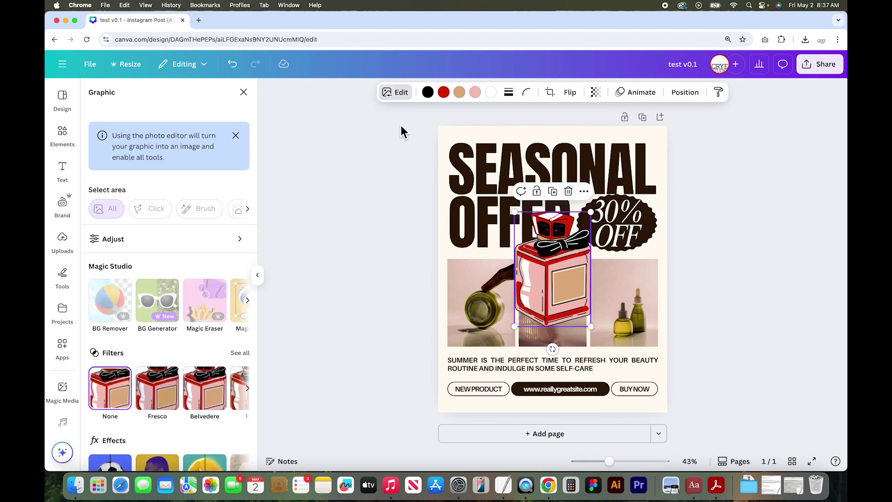
pyautogui.scroll(-3, 205, 291)
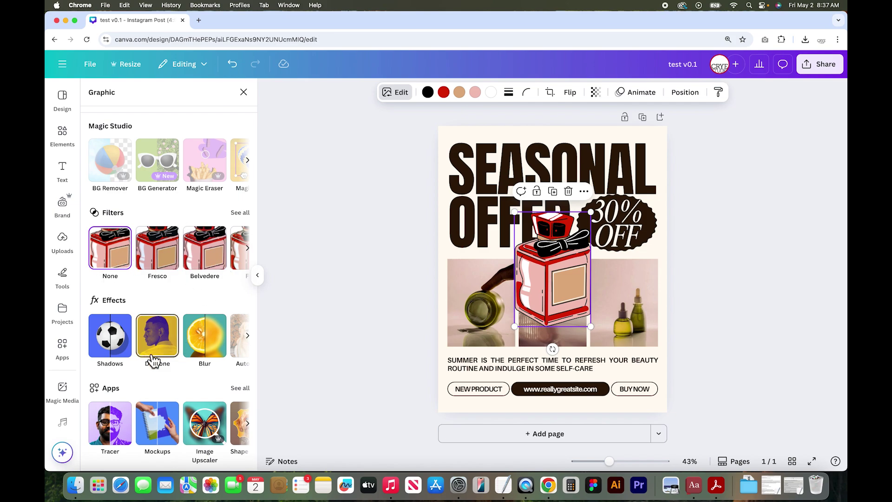
pyautogui.click(244, 92)
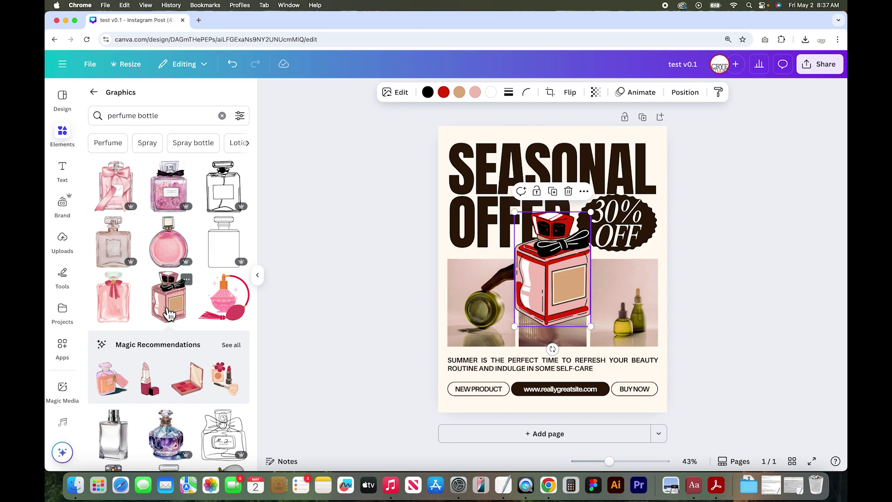
# Look at graphics similar to the perfume bottle and at the filter options of the graphics search
pyautogui.click(186, 279)
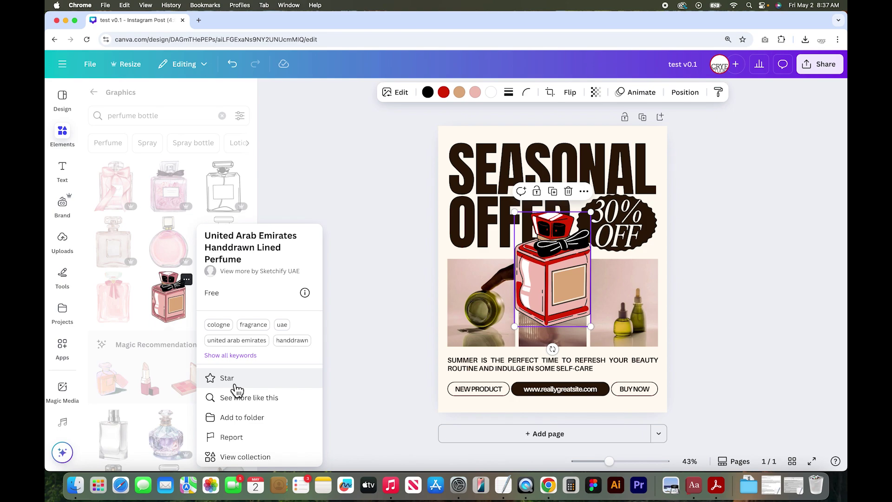
pyautogui.click(247, 399)
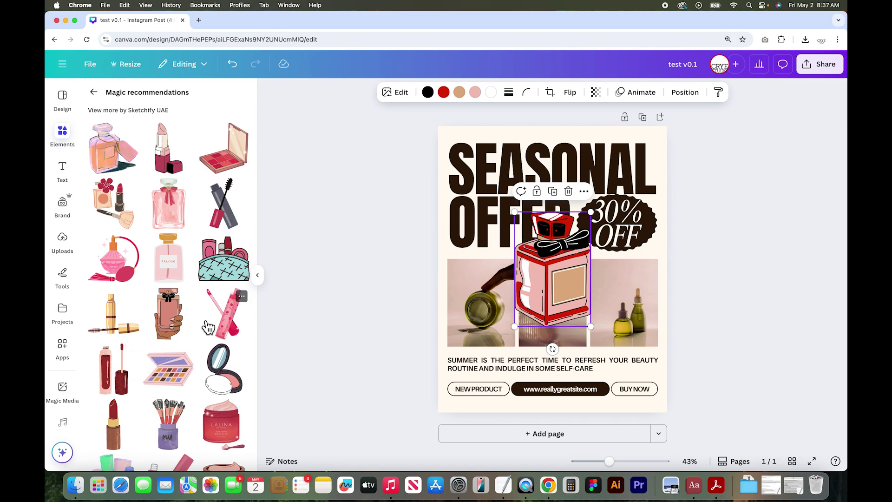
pyautogui.press('Escape')
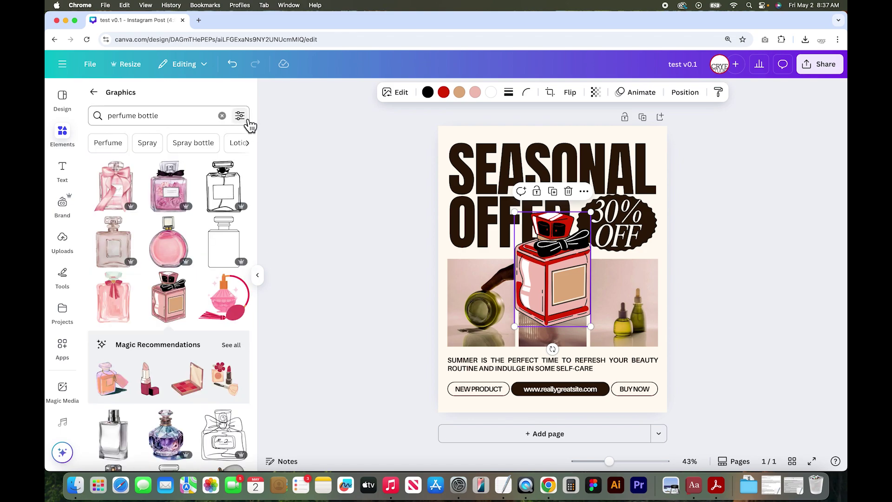
pyautogui.click(240, 116)
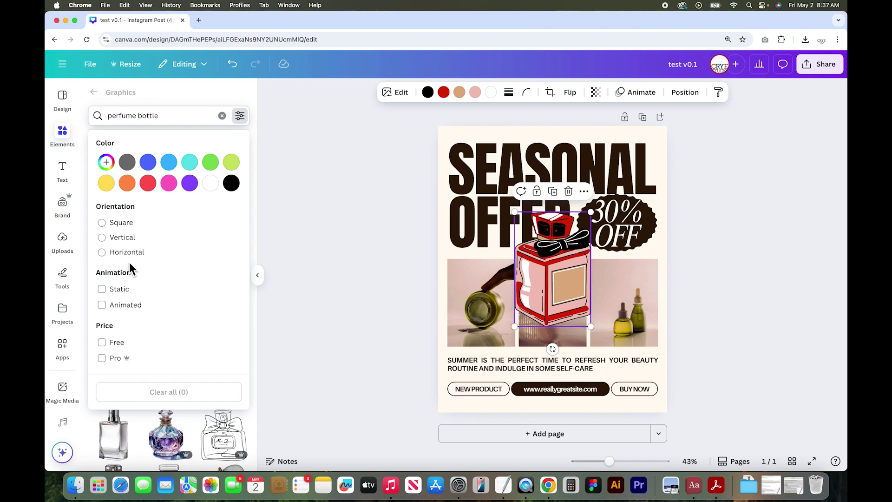
# Search the photos for "perfume bottle", try the dark photo of a bottle with pink flowers on the design, and undo it
pyautogui.click(93, 92)
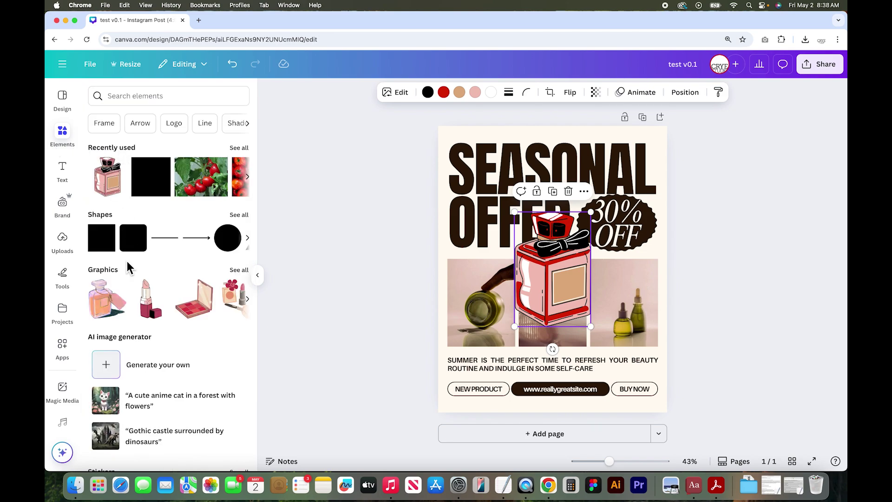
pyautogui.scroll(-10, 126, 261)
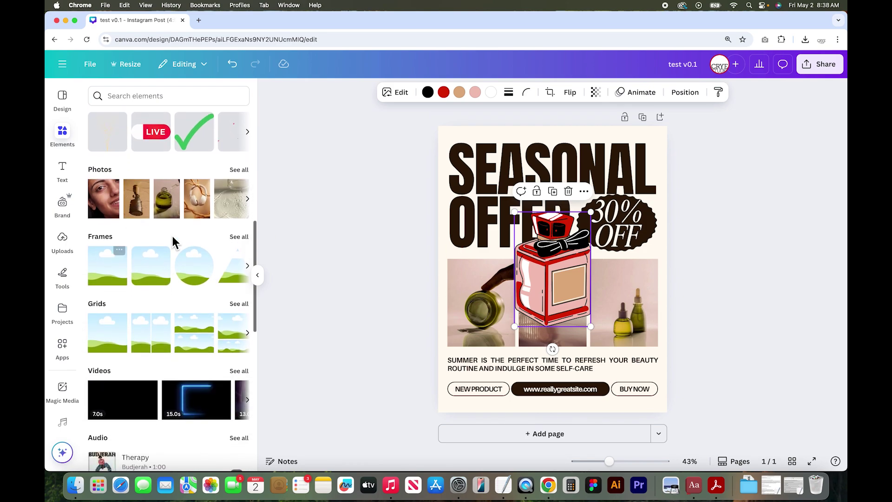
pyautogui.click(241, 170)
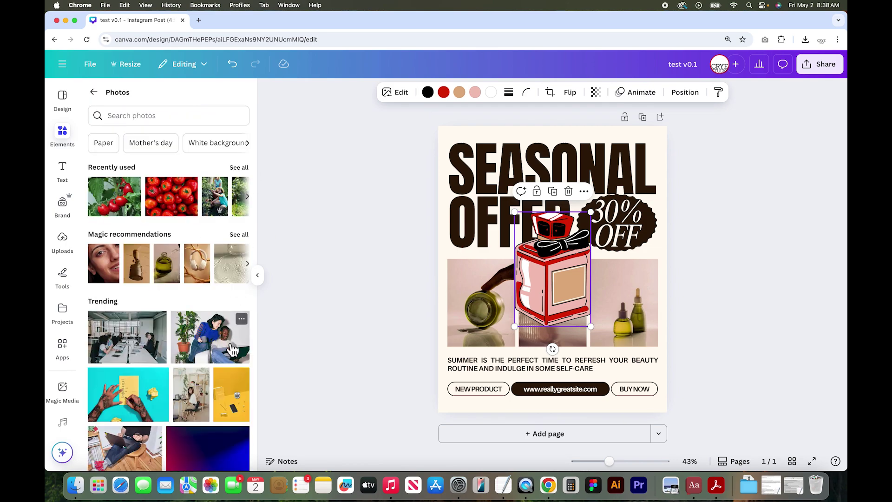
pyautogui.click(148, 116)
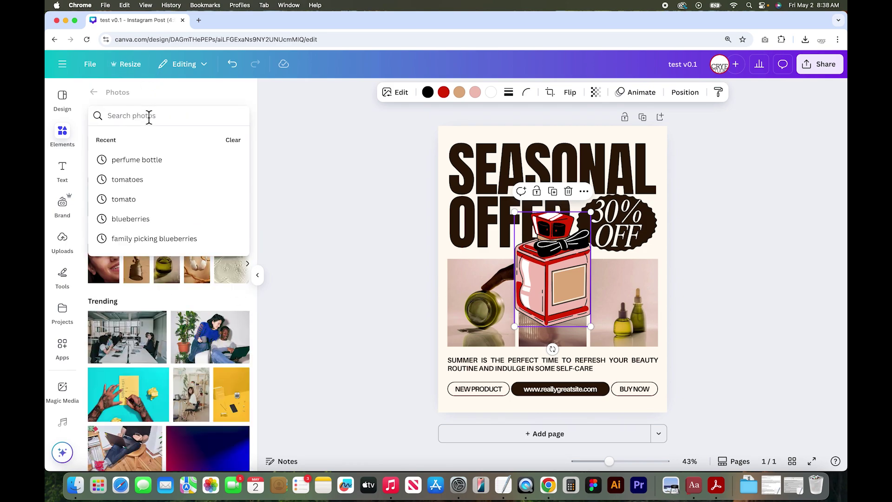
pyautogui.write('p')
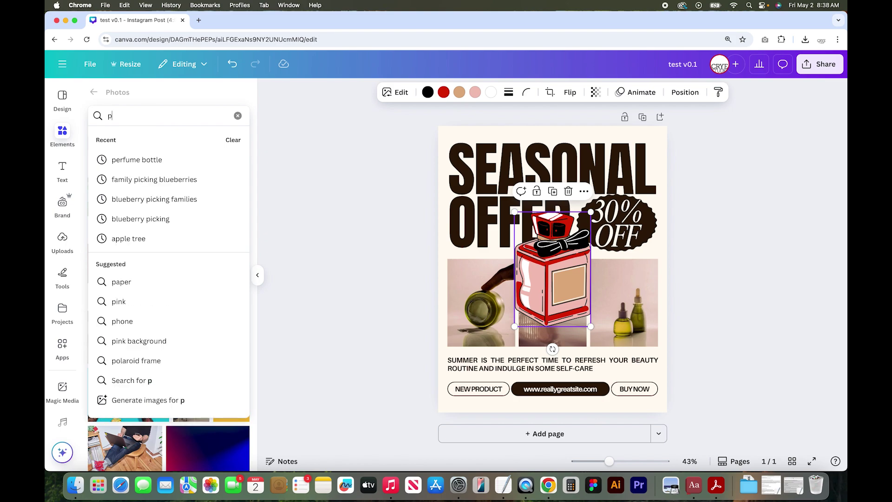
pyautogui.click(151, 159)
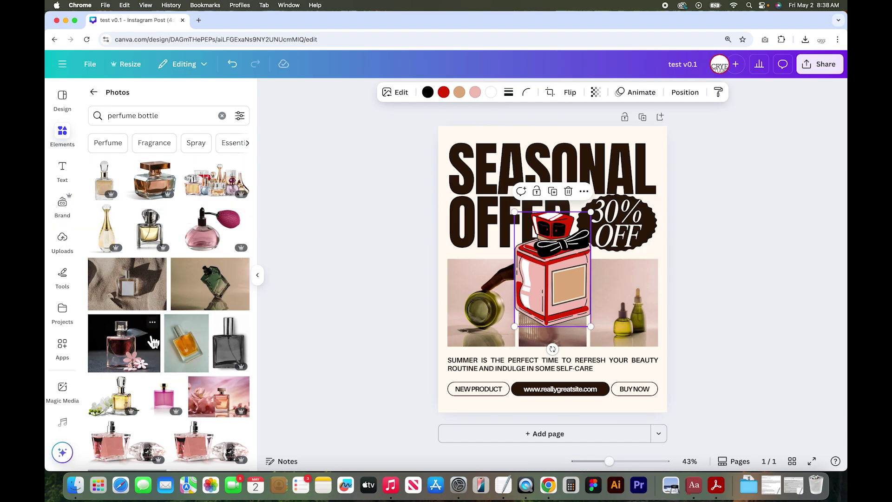
pyautogui.click(132, 349)
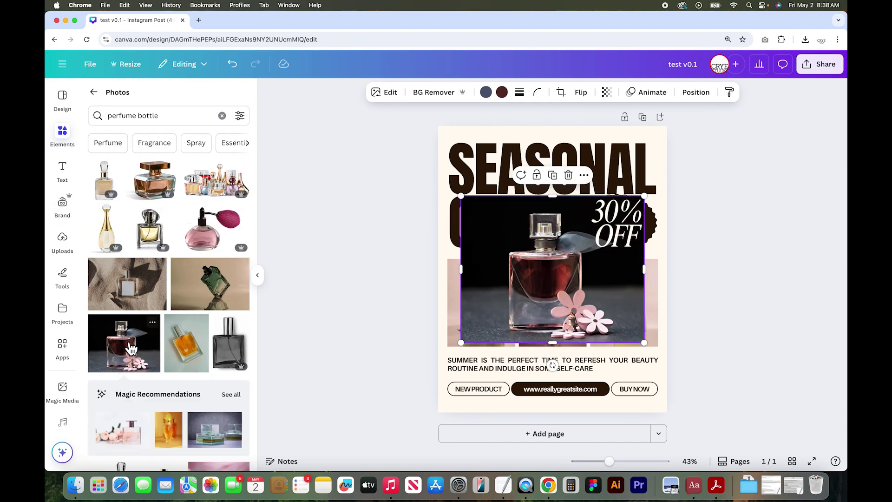
pyautogui.press('super+z')
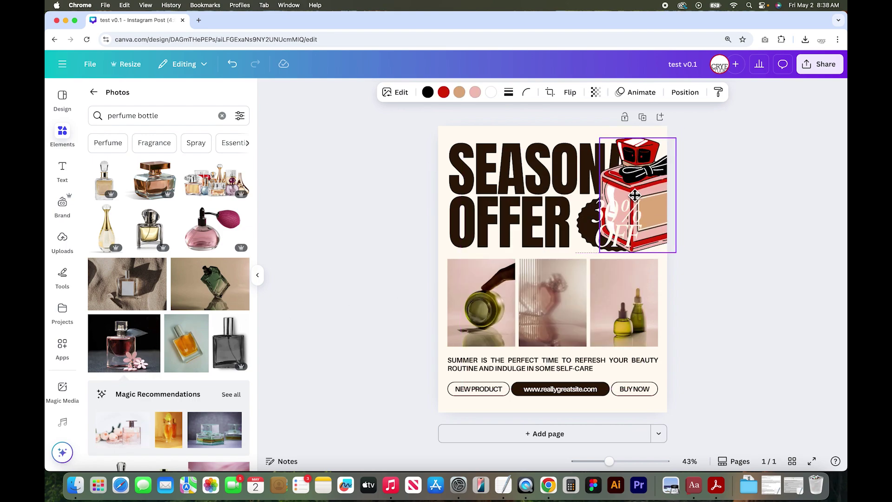
# Shrink the bottle graphic into the page's upper right corner and fill the three photo cells with the dark flower bottle, pink atomizer and orange bottle
pyautogui.moveTo(676, 252); pyautogui.dragTo(667, 207)
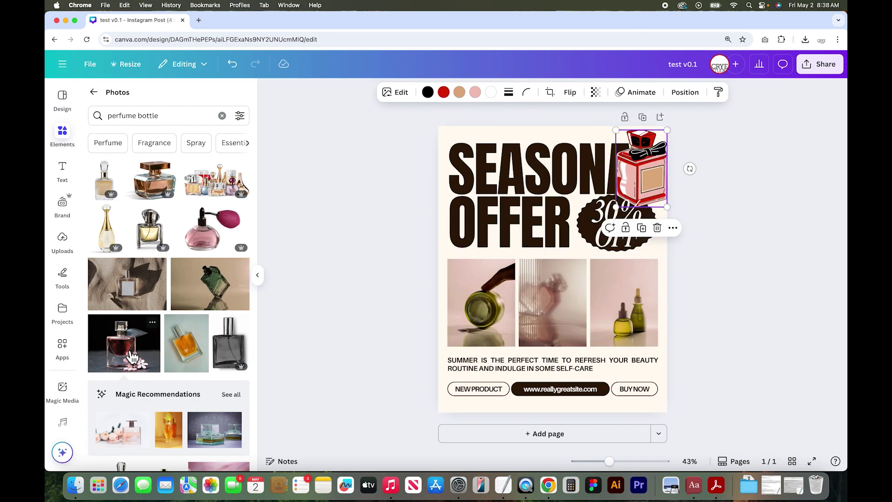
pyautogui.moveTo(129, 356); pyautogui.dragTo(463, 315)
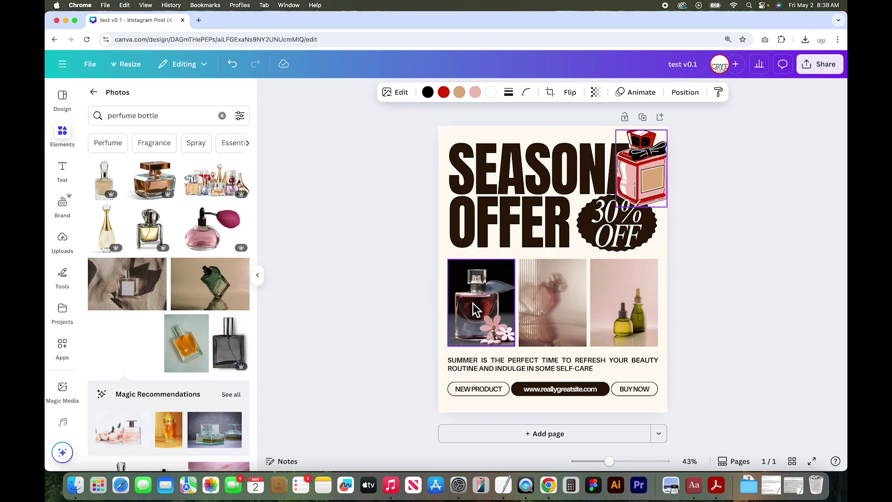
pyautogui.moveTo(200, 343); pyautogui.dragTo(537, 306)
pyautogui.moveTo(212, 230); pyautogui.dragTo(588, 298)
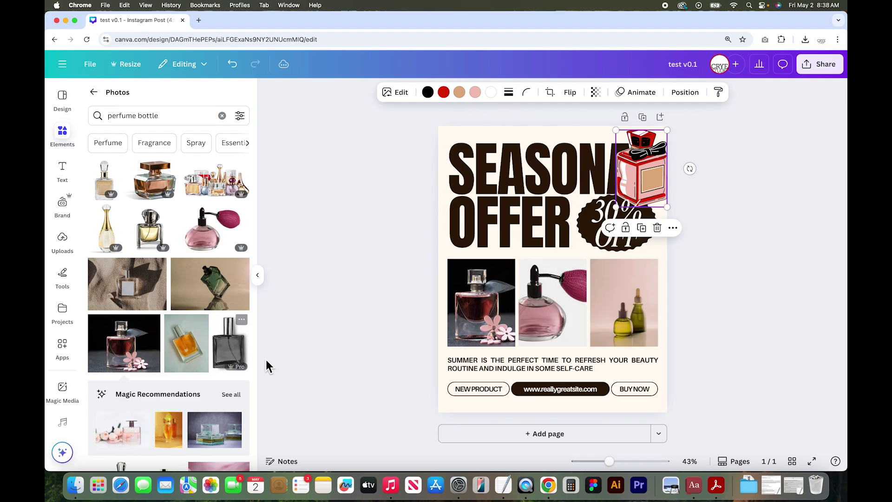
# Reposition the dark perfume bottle photo slightly inside its grid cell using the crop mode
pyautogui.doubleClick(485, 309)
pyautogui.moveTo(493, 308)
pyautogui.mouseDown()
pyautogui.moveTo(479, 306)
pyautogui.moveTo(505, 305)
pyautogui.moveTo(480, 304)
pyautogui.moveTo(490, 304)
pyautogui.mouseUp()
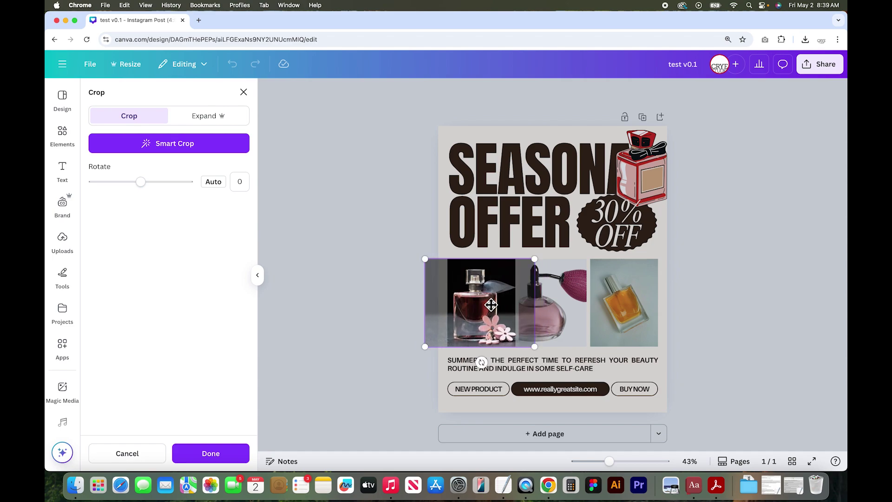
pyautogui.moveTo(538, 352)
pyautogui.mouseDown()
pyautogui.moveTo(598, 392)
pyautogui.moveTo(539, 343)
pyautogui.moveTo(582, 369)
pyautogui.moveTo(536, 341)
pyautogui.mouseUp()
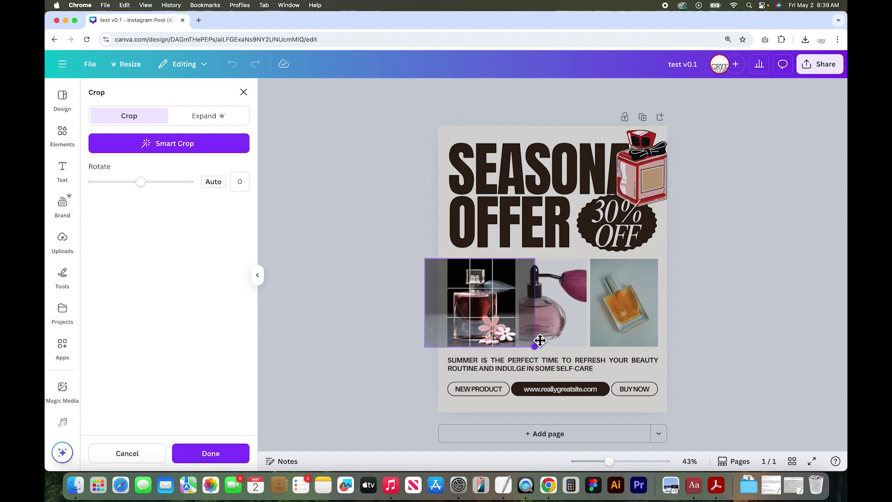
pyautogui.click(353, 326)
# Add the photo of the orange atomizer with red flowers to the design and narrow it slightly from its side edge
pyautogui.scroll(-5, 195, 300)
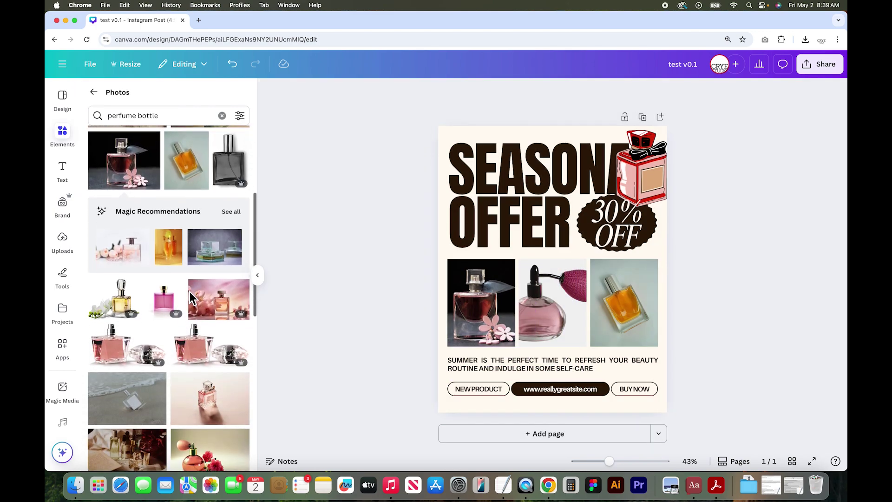
pyautogui.scroll(-2, 195, 300)
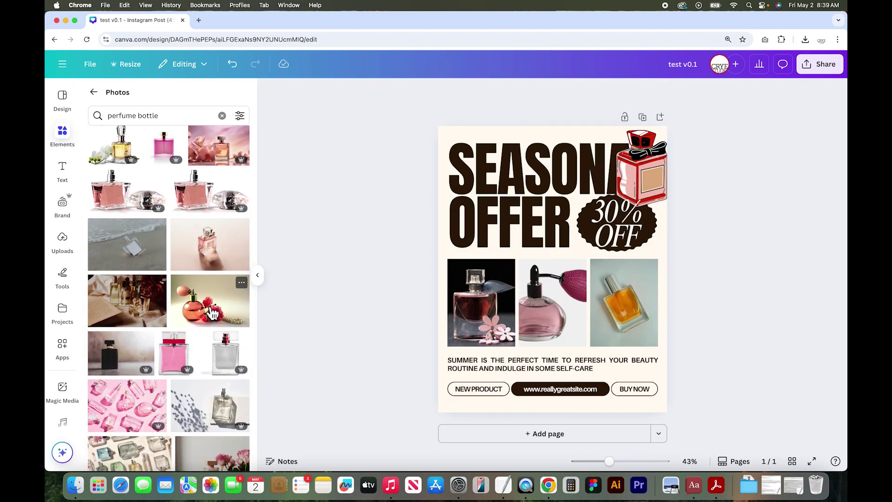
pyautogui.click(212, 313)
pyautogui.moveTo(555, 258)
pyautogui.mouseDown()
pyautogui.moveTo(562, 277)
pyautogui.moveTo(553, 243)
pyautogui.mouseUp()
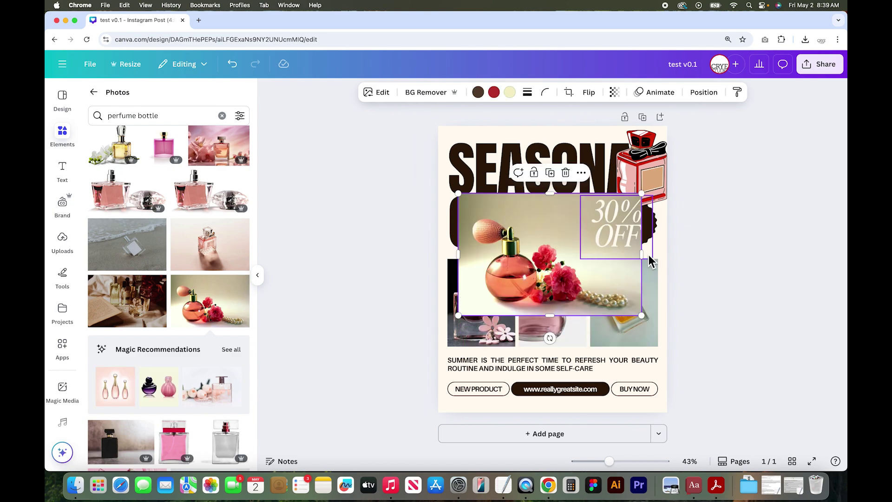
pyautogui.moveTo(646, 259)
pyautogui.mouseDown()
pyautogui.moveTo(604, 261)
pyautogui.moveTo(662, 263)
pyautogui.moveTo(607, 264)
pyautogui.moveTo(639, 263)
pyautogui.mouseUp()
pyautogui.moveTo(554, 200)
pyautogui.mouseDown()
pyautogui.moveTo(554, 236)
pyautogui.moveTo(553, 175)
pyautogui.moveTo(553, 203)
pyautogui.moveTo(554, 193)
pyautogui.mouseUp()
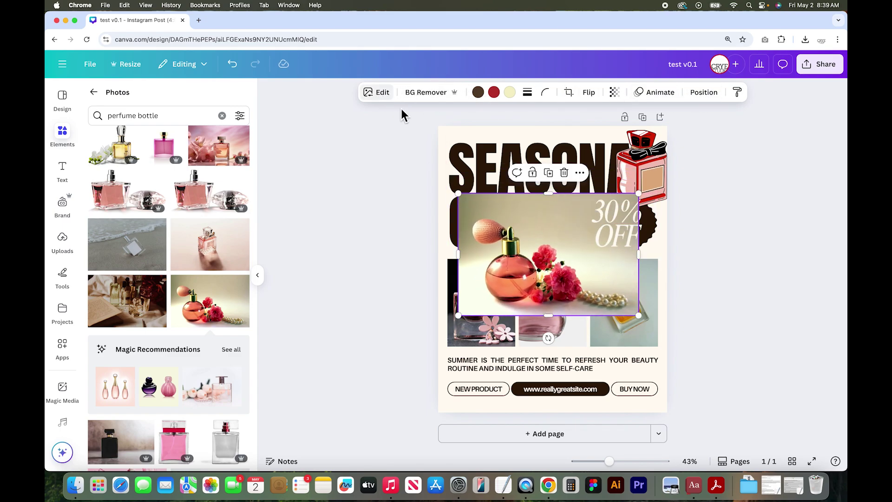
# Try the background remover on the atomizer photo, undo it, and look over the remaining Magic Studio tools
pyautogui.click(387, 102)
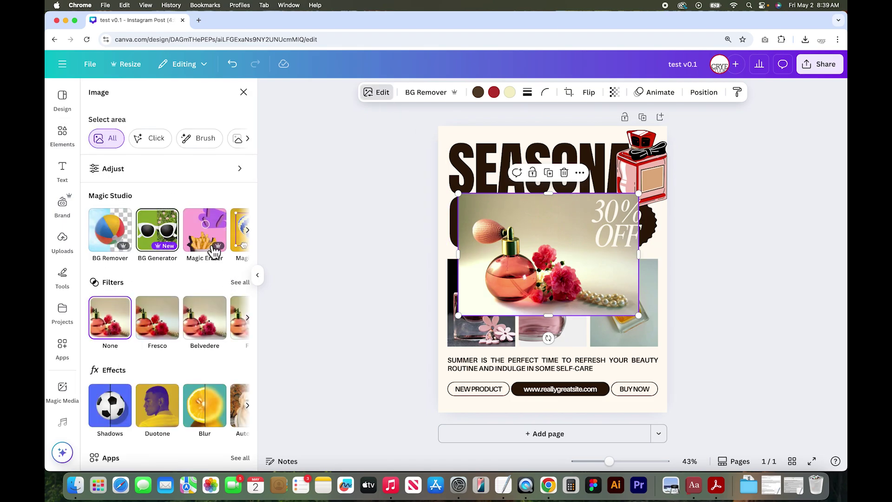
pyautogui.click(114, 238)
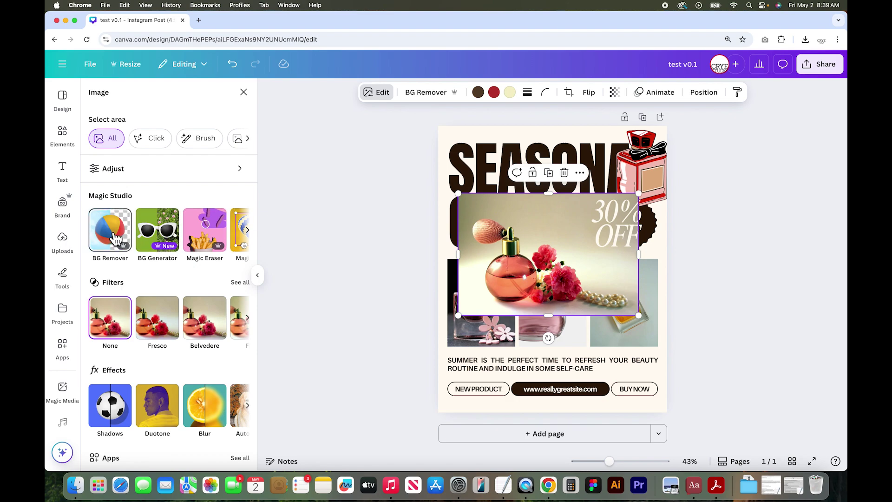
pyautogui.press('super+z')
pyautogui.click(247, 229)
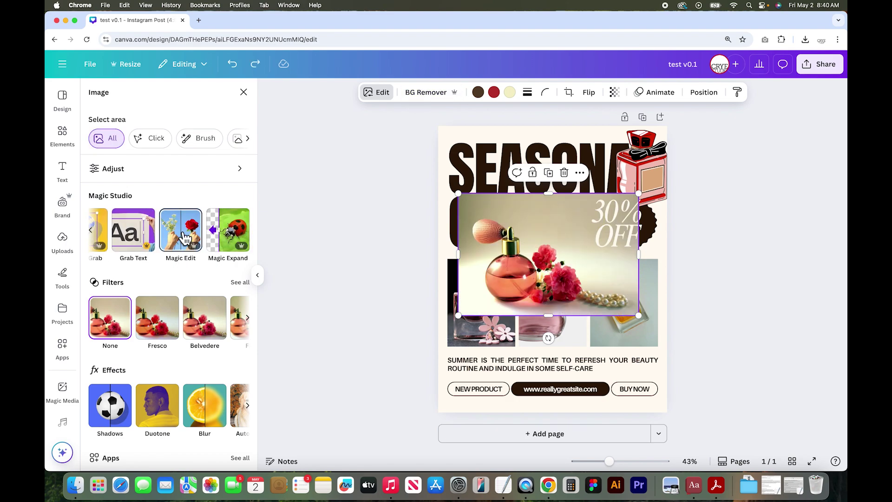
# Auto-adjust the colors of the atomizer photo and return to its image editing options
pyautogui.click(114, 171)
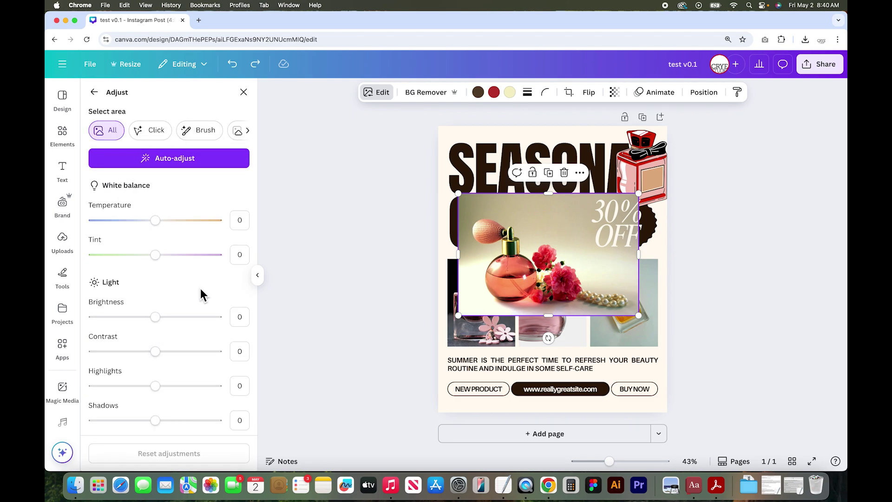
pyautogui.click(179, 168)
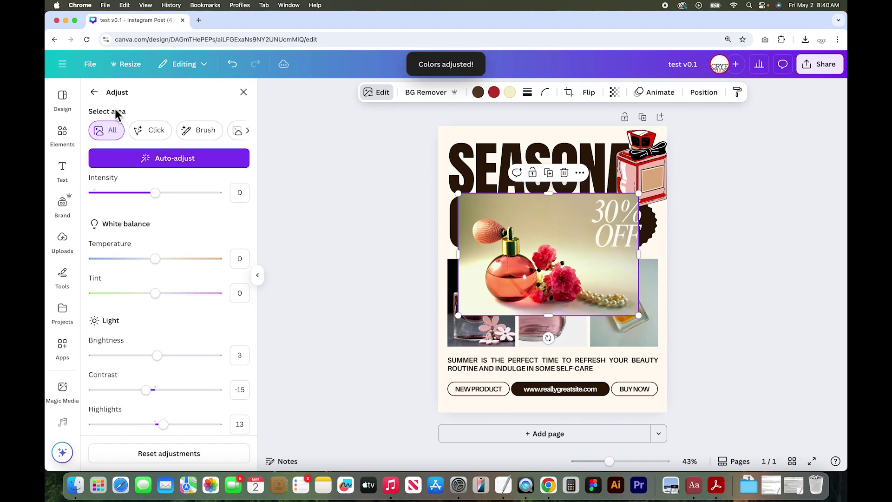
pyautogui.click(101, 96)
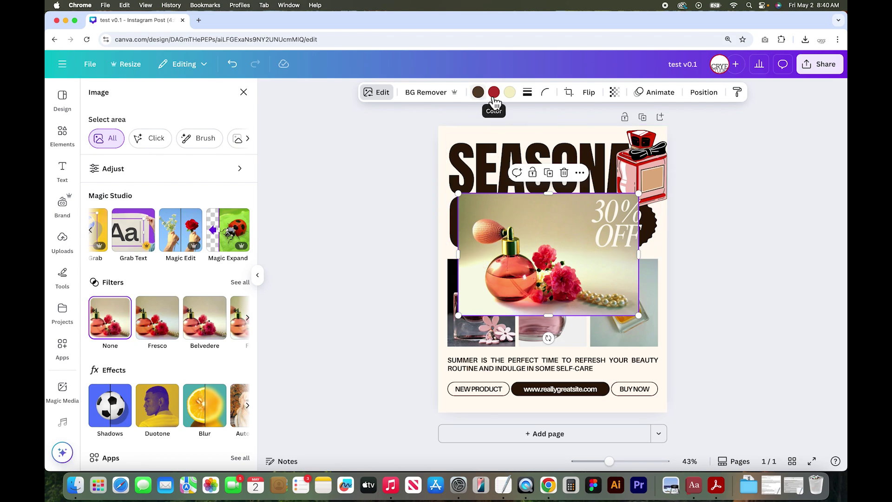
# Try the corner rounding and transparency settings on the atomizer photo, and delete the photo from the design
pyautogui.click(552, 97)
pyautogui.moveTo(504, 135); pyautogui.dragTo(463, 137)
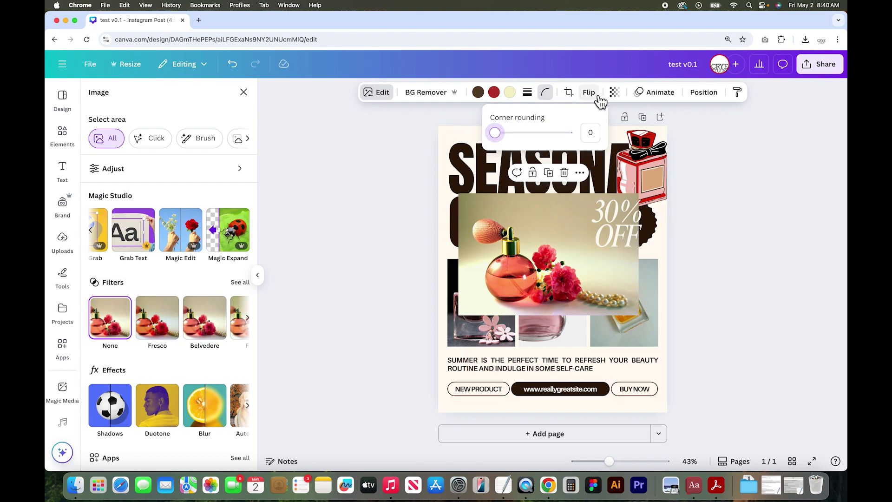
pyautogui.click(614, 92)
pyautogui.moveTo(638, 133)
pyautogui.mouseDown()
pyautogui.moveTo(600, 134)
pyautogui.moveTo(641, 134)
pyautogui.mouseUp()
pyautogui.click(572, 246)
pyautogui.press('Delete')
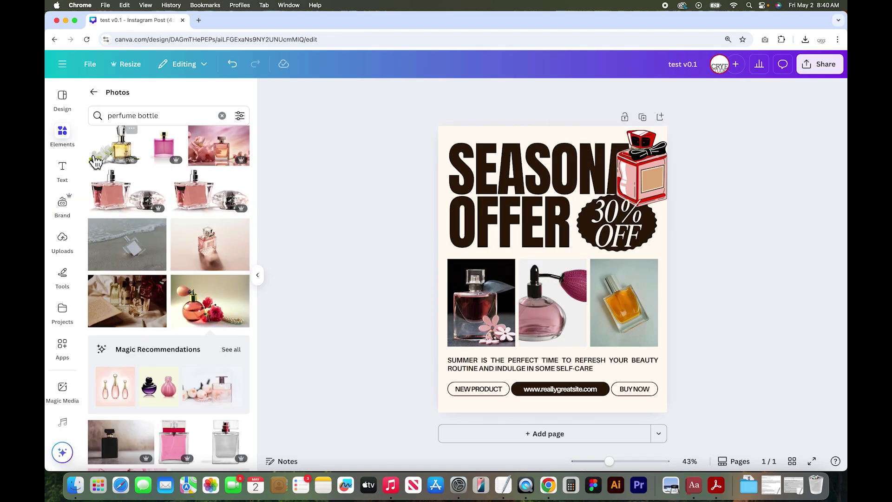
# Browse all frames in the elements library and add the instant-photo frame from the Film and photo category to the page
pyautogui.click(93, 95)
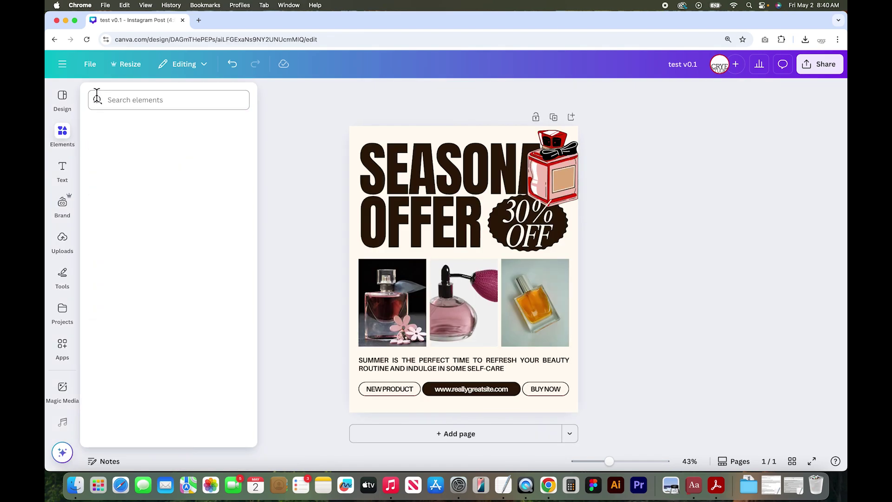
pyautogui.click(259, 267)
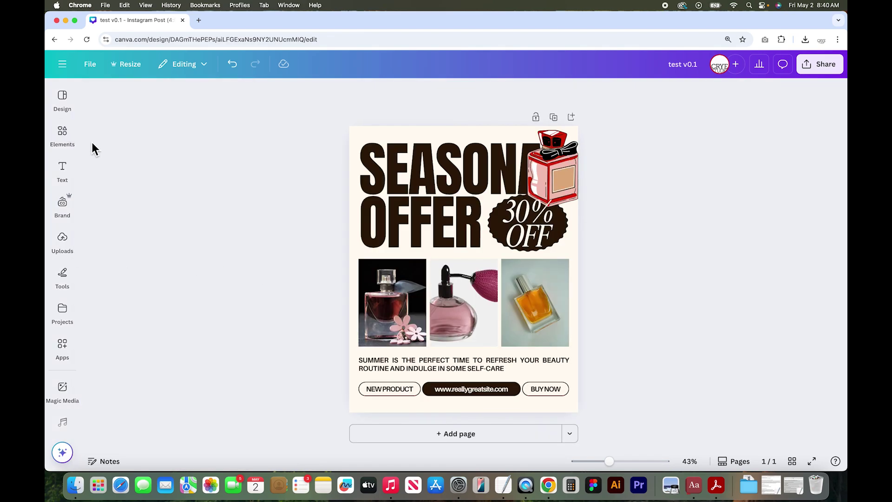
pyautogui.click(63, 137)
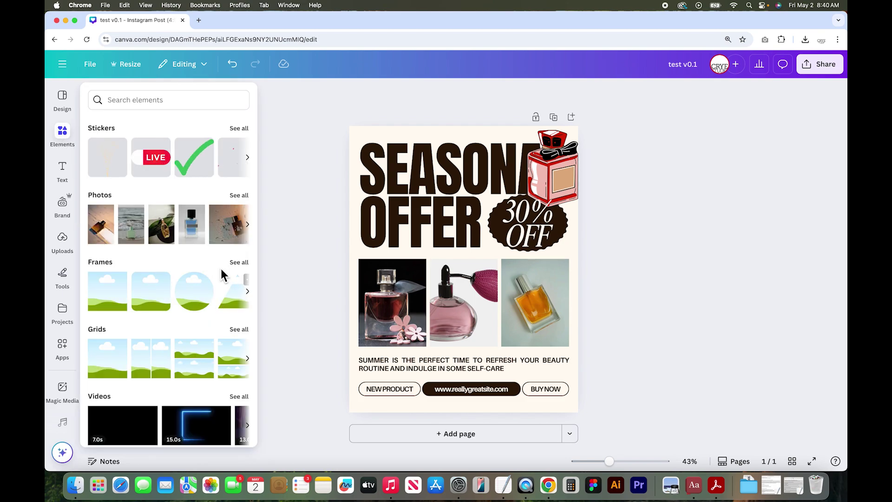
pyautogui.click(238, 262)
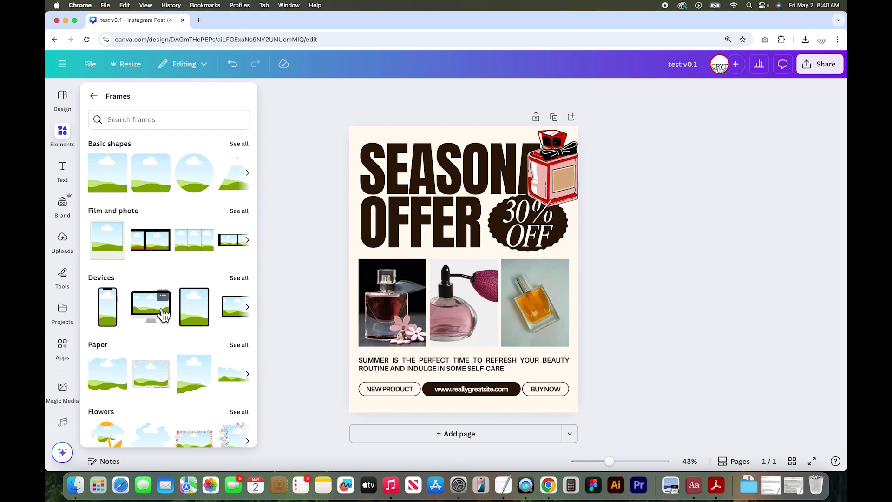
pyautogui.click(112, 244)
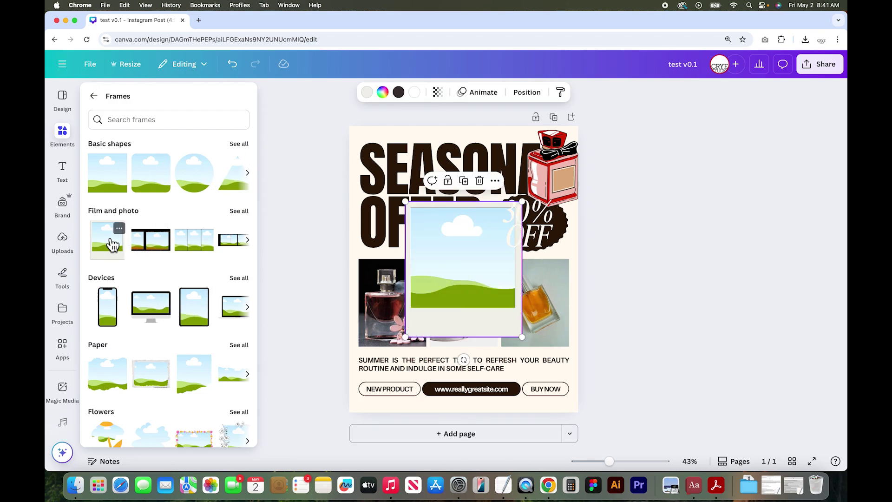
# Fill the instant-photo frame with the recently used atomizer photo and remove the photo from the frame again
pyautogui.click(95, 97)
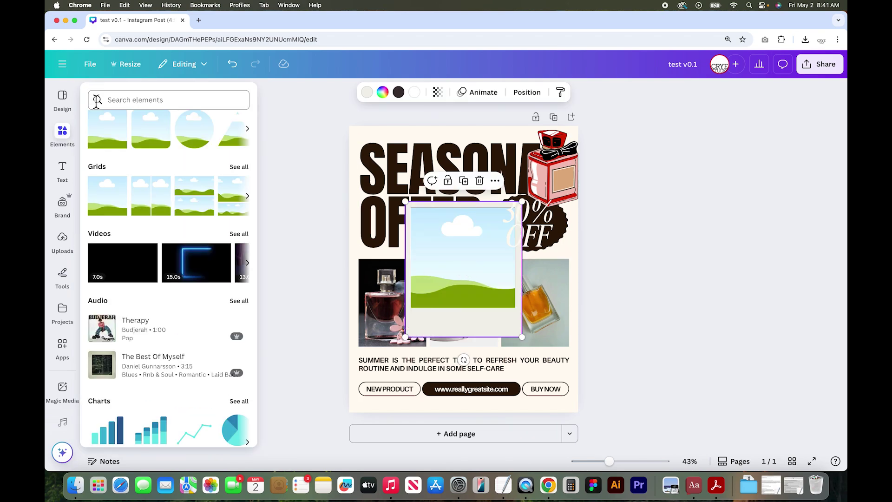
pyautogui.scroll(10, 175, 237)
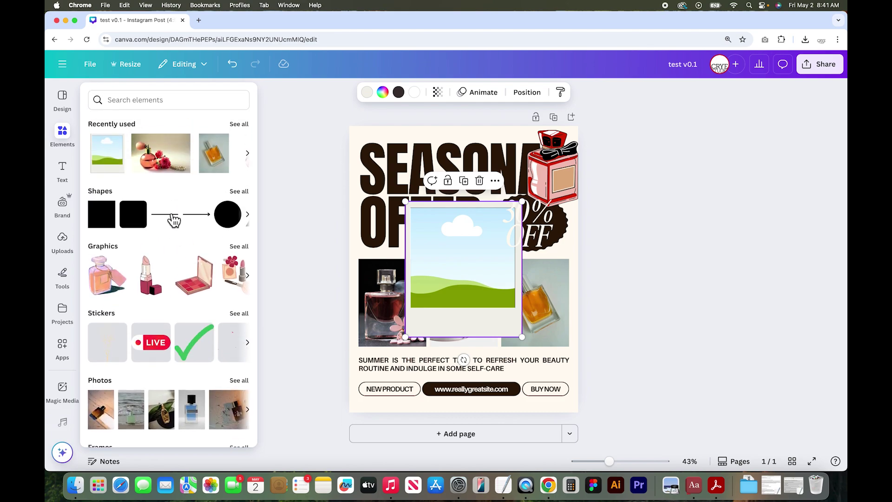
pyautogui.moveTo(169, 163); pyautogui.dragTo(463, 275)
pyautogui.doubleClick(460, 279)
pyautogui.press('BackSpace')
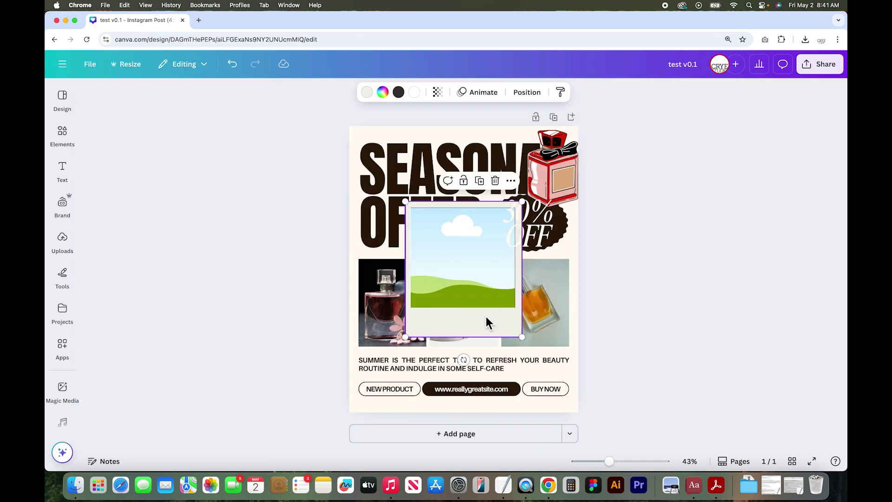
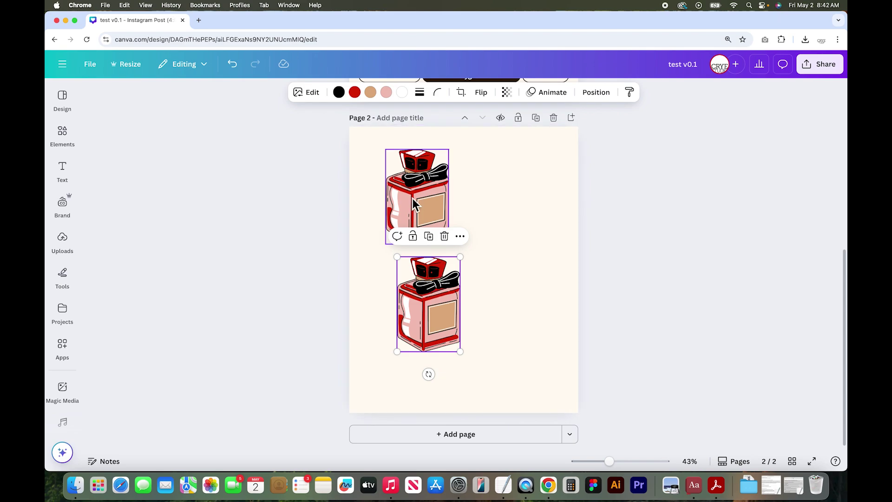
# Select both bottle graphics on page 2 and align them to each other by their centers
pyautogui.keyDown('shift'); pyautogui.click(437, 199); pyautogui.keyUp('shift')
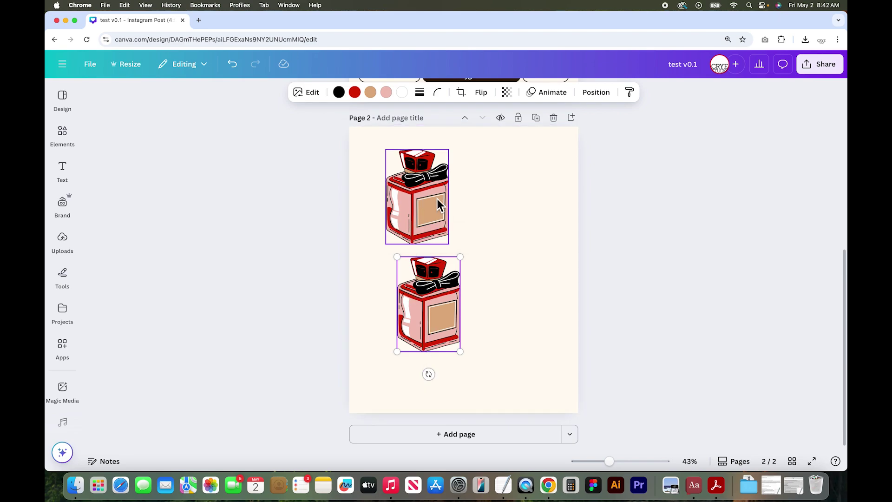
pyautogui.click(595, 98)
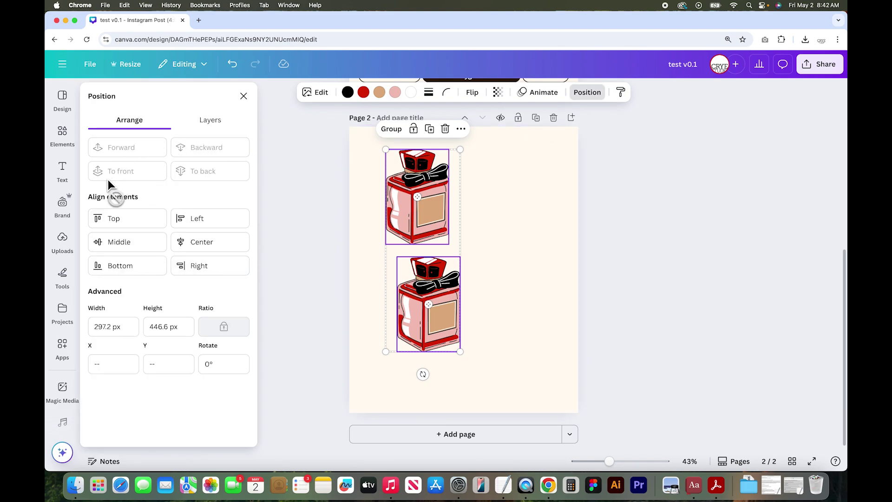
pyautogui.click(225, 245)
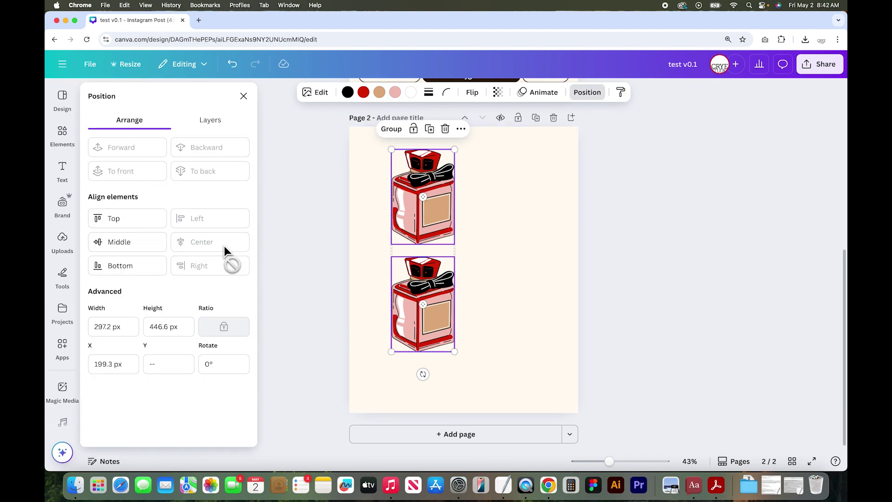
pyautogui.press('super+z')
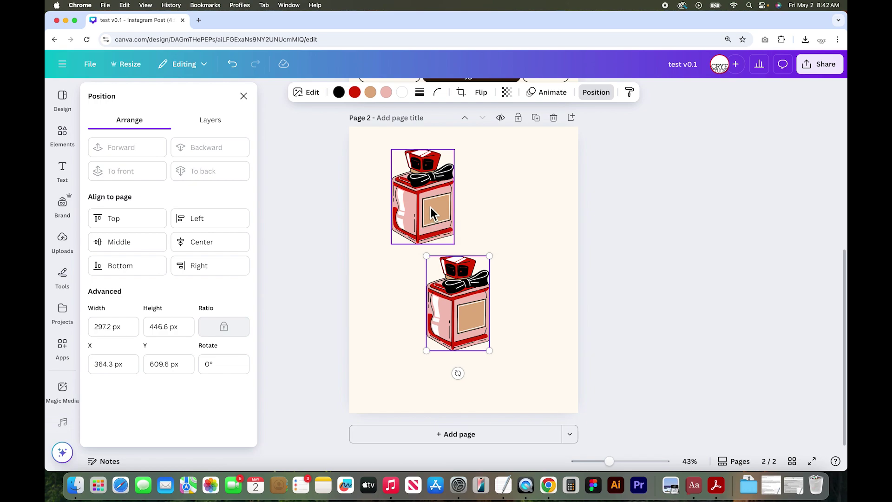
# Examine the layer order of page 1 by selecting its headline, photo grid, website label and 30% OFF text
pyautogui.scroll(5, 431, 207)
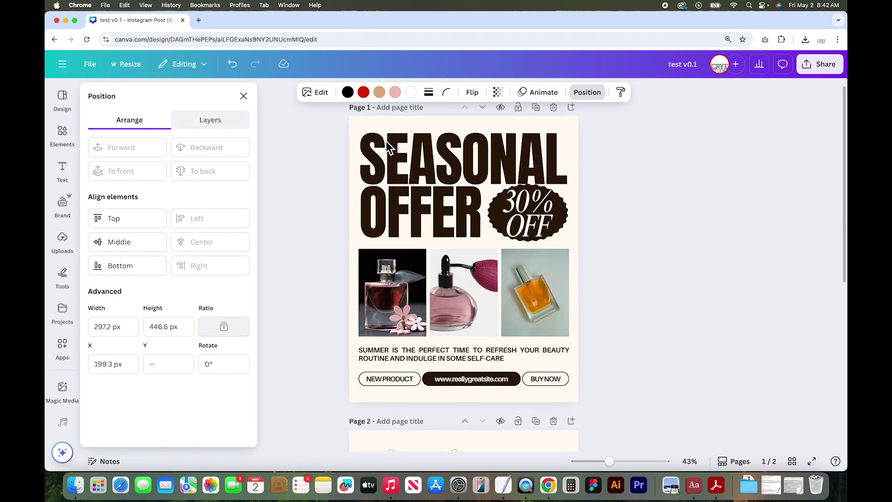
pyautogui.click(213, 123)
pyautogui.click(416, 300)
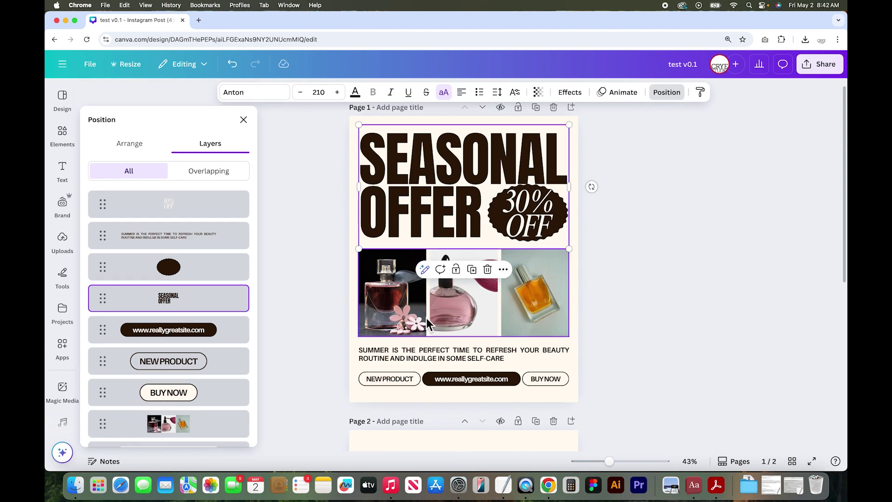
pyautogui.click(417, 299)
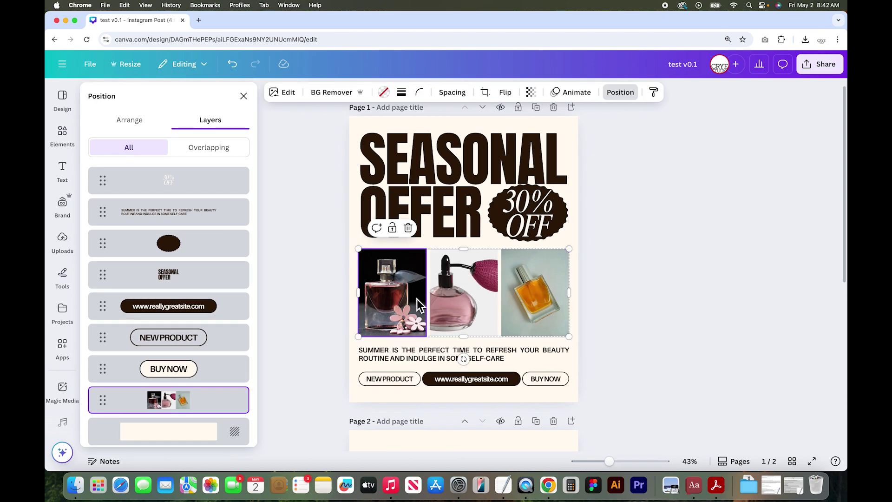
pyautogui.click(494, 363)
pyautogui.click(494, 381)
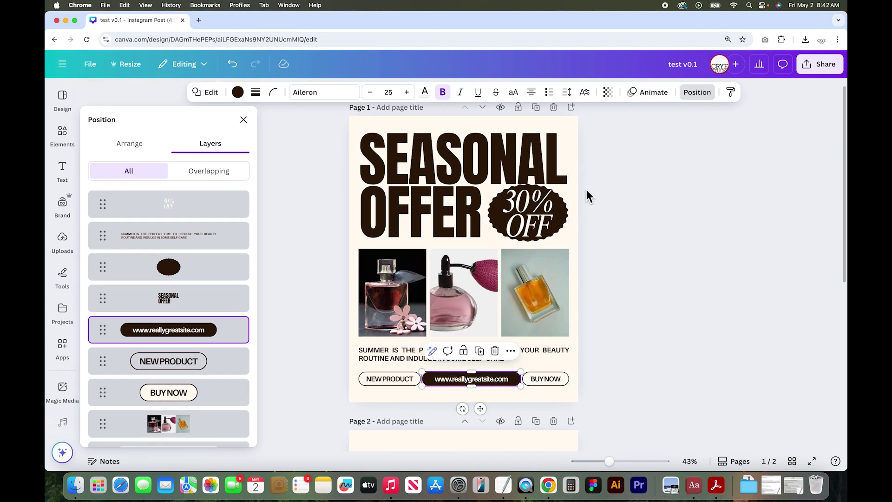
pyautogui.click(556, 202)
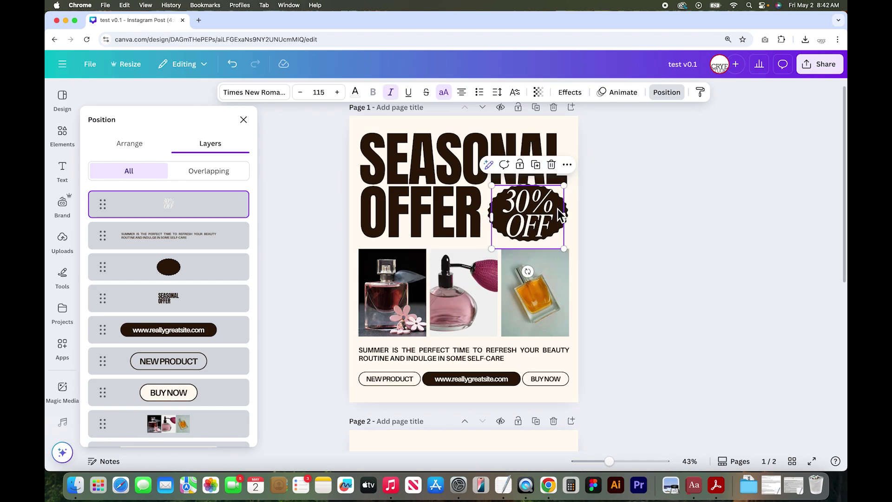
# Nudge the 30% OFF text diagonally off its badge on page 1 and undo the move
pyautogui.hotkey('shift', 'Right')
pyautogui.hotkey('shift', 'Right')
pyautogui.hotkey('shift', 'Right')
pyautogui.hotkey('shift', 'Right')
pyautogui.hotkey('shift', 'Right')
pyautogui.hotkey('shift', 'Down')
pyautogui.hotkey('shift', 'Down')
pyautogui.hotkey('shift', 'Down')
pyautogui.hotkey('shift', 'Down')
pyautogui.hotkey('shift', 'Down')
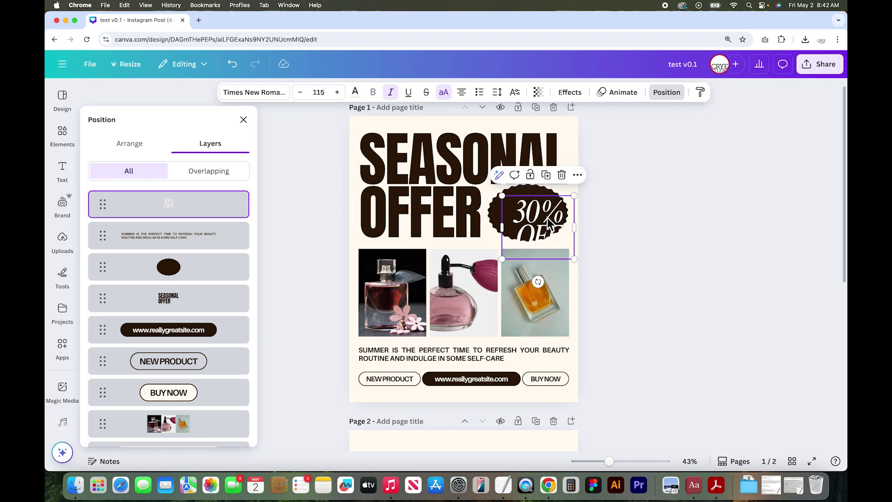
pyautogui.press('super+z')
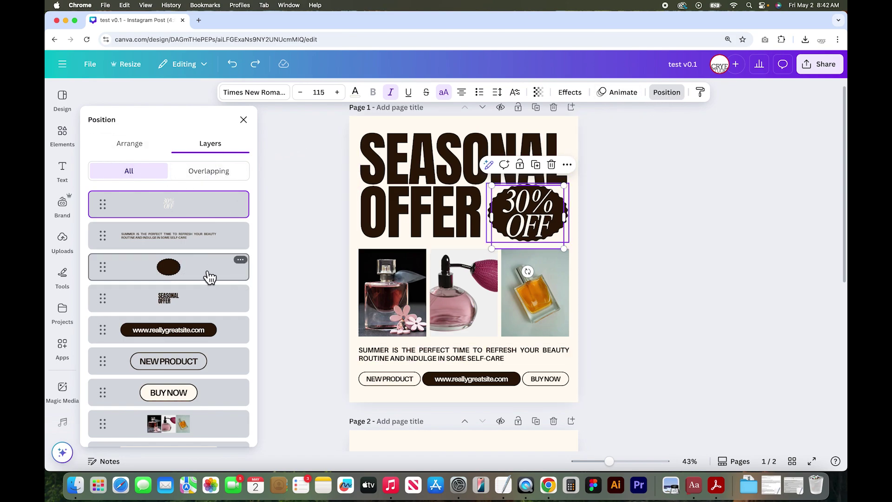
# Move the badge shape's layer above the 30% OFF text layer and return it beneath the text
pyautogui.click(183, 279)
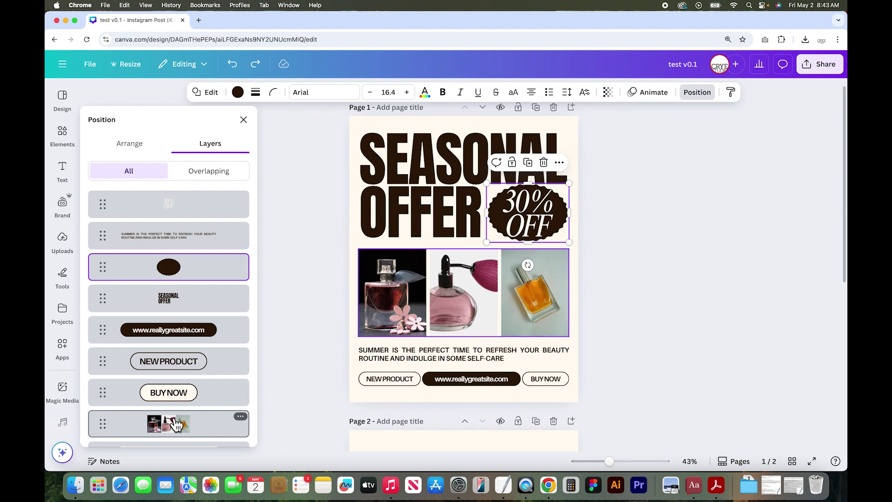
pyautogui.moveTo(175, 265); pyautogui.dragTo(172, 195)
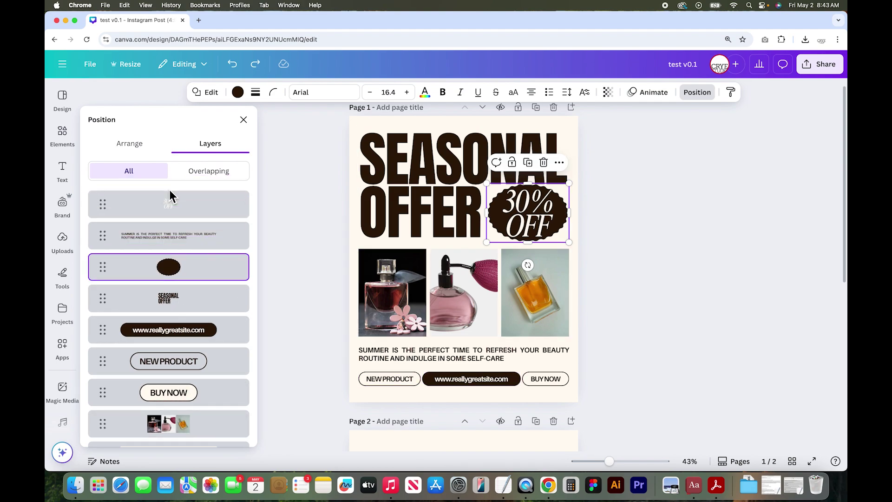
pyautogui.moveTo(177, 267)
pyautogui.mouseDown()
pyautogui.moveTo(179, 205)
pyautogui.moveTo(186, 279)
pyautogui.mouseUp()
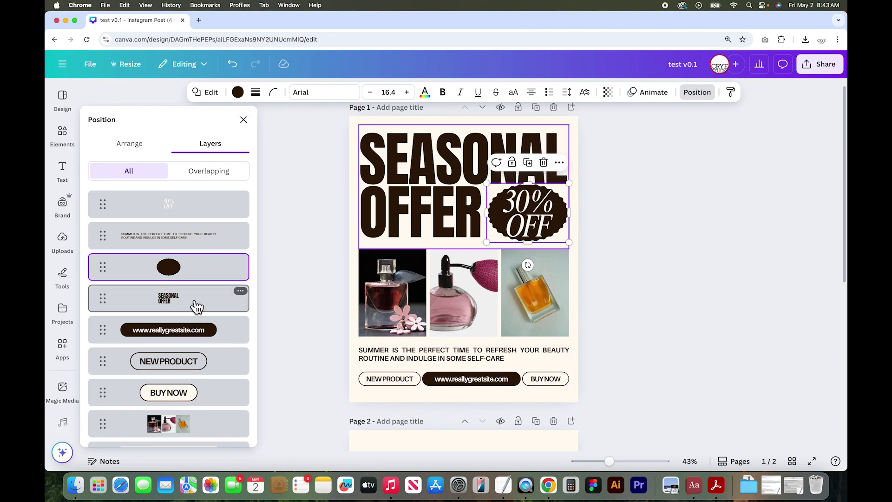
pyautogui.press('Escape')
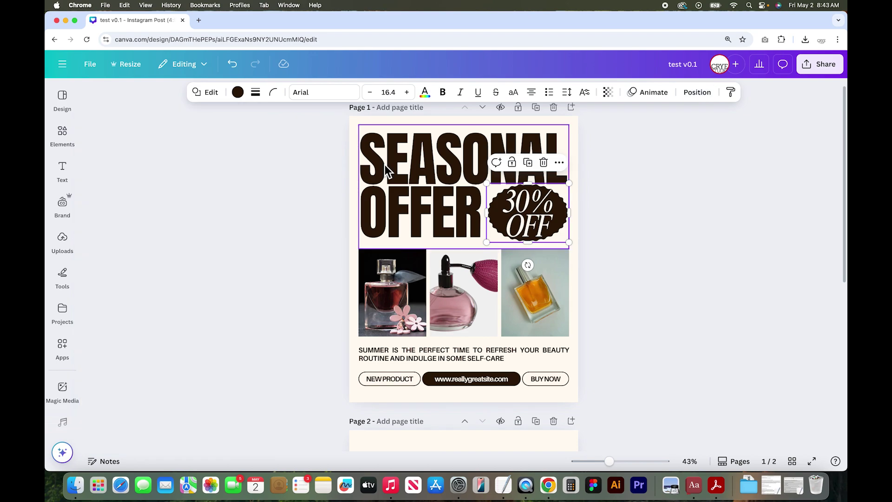
# Browse the available fonts for the SEASONAL OFFER headline and set its font to League Spartan
pyautogui.click(431, 168)
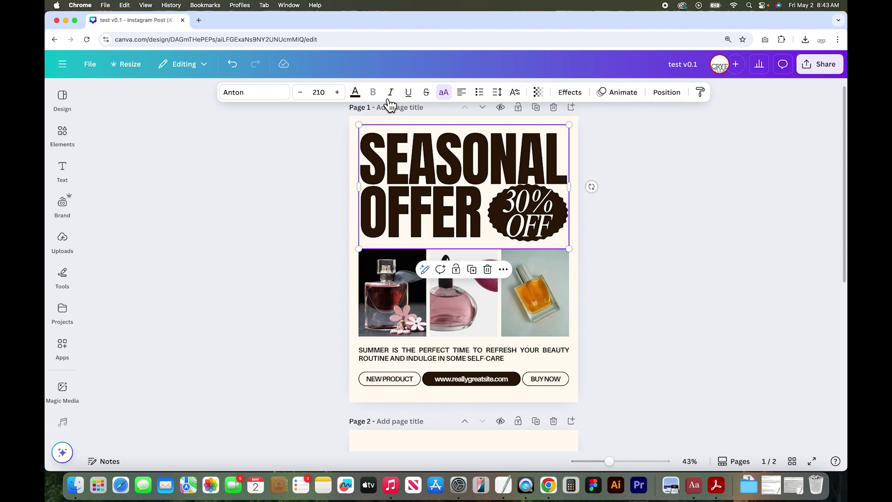
pyautogui.click(253, 95)
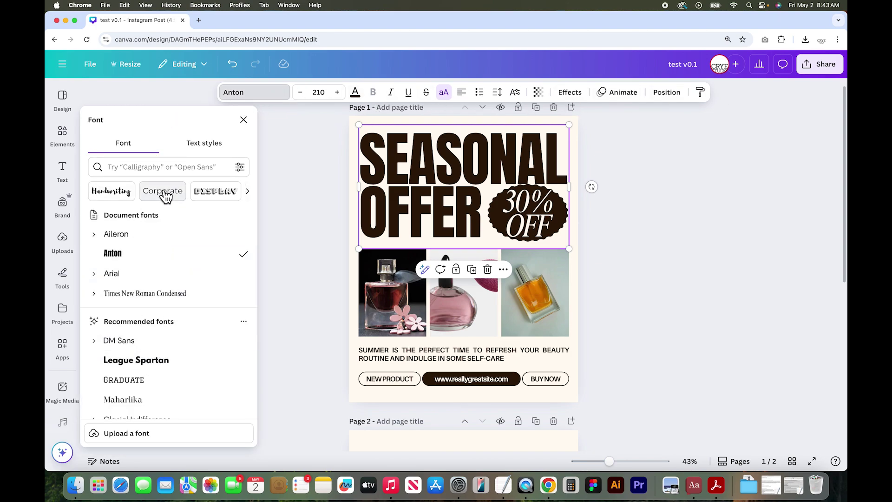
pyautogui.click(118, 168)
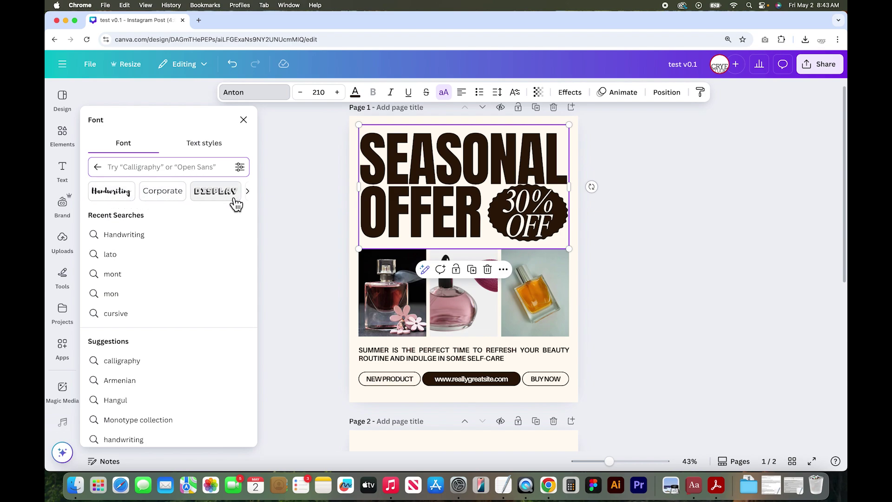
pyautogui.click(96, 166)
pyautogui.scroll(-10, 186, 302)
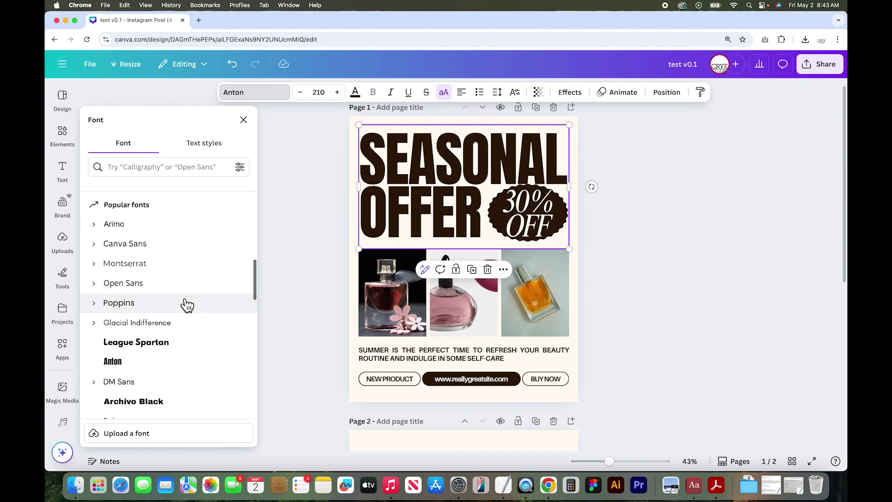
pyautogui.scroll(-15, 187, 305)
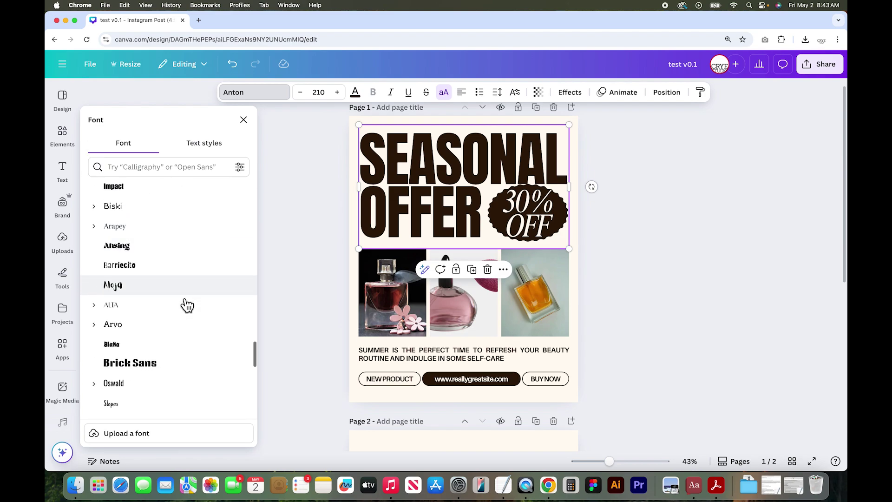
pyautogui.scroll(-15, 186, 305)
pyautogui.scroll(3, 183, 304)
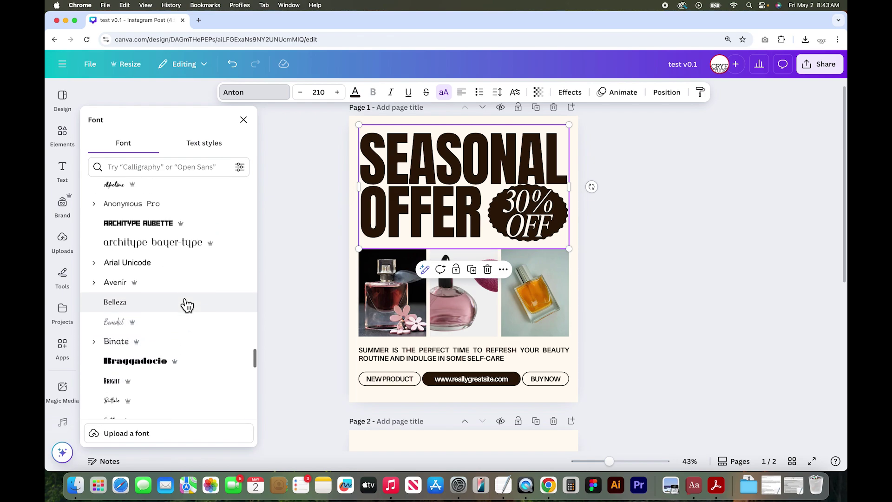
pyautogui.scroll(10, 215, 311)
pyautogui.scroll(10, 214, 312)
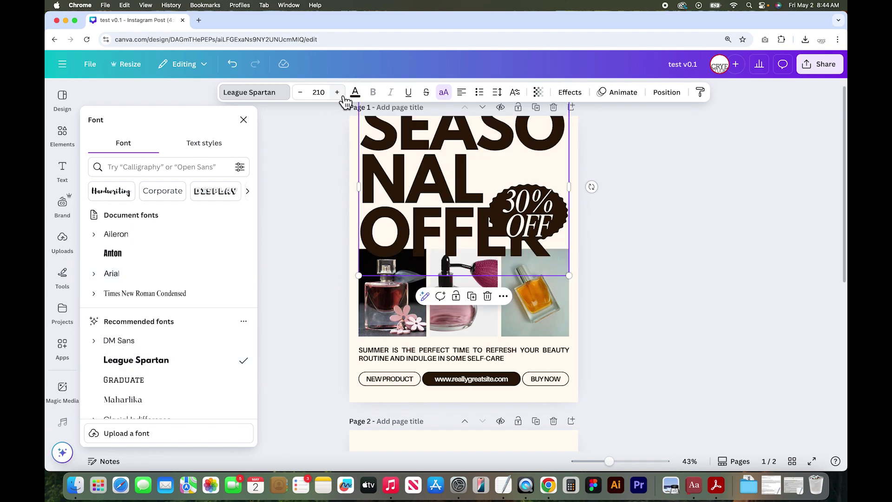
# Reduce the SEASONAL OFFER headline's font size to 107
pyautogui.click(304, 96)
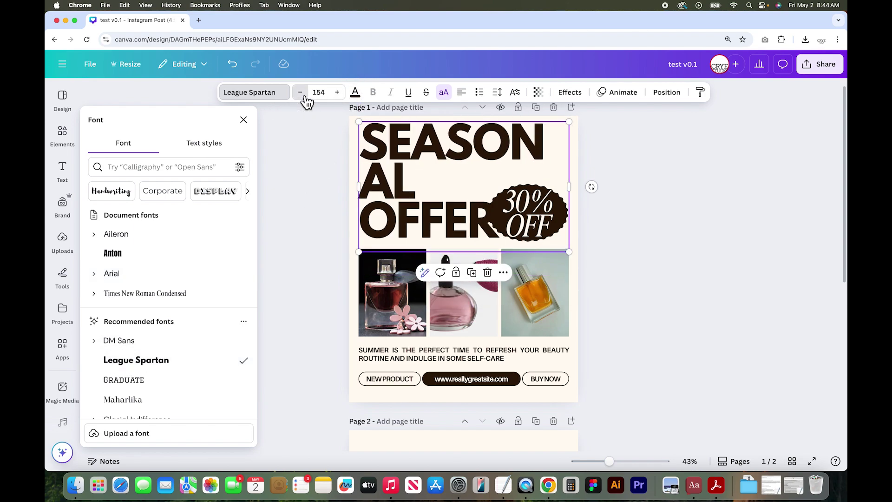
pyautogui.click(305, 96)
pyautogui.click(320, 95)
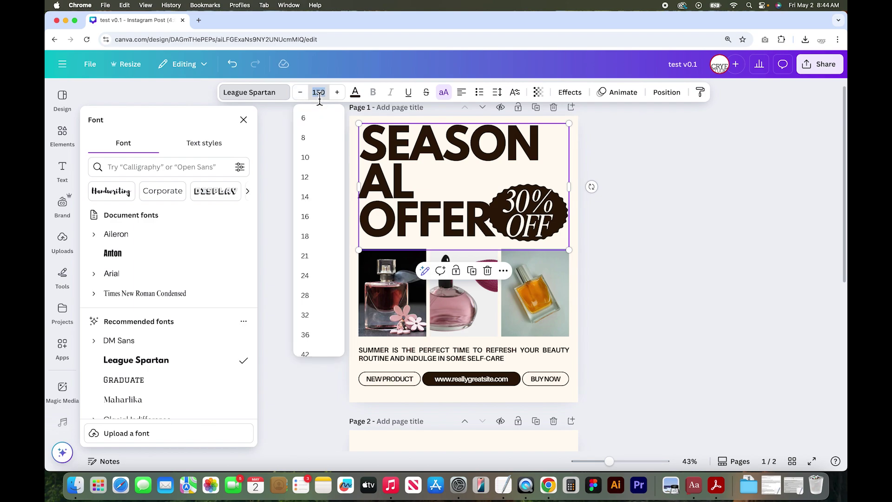
pyautogui.press('Return')
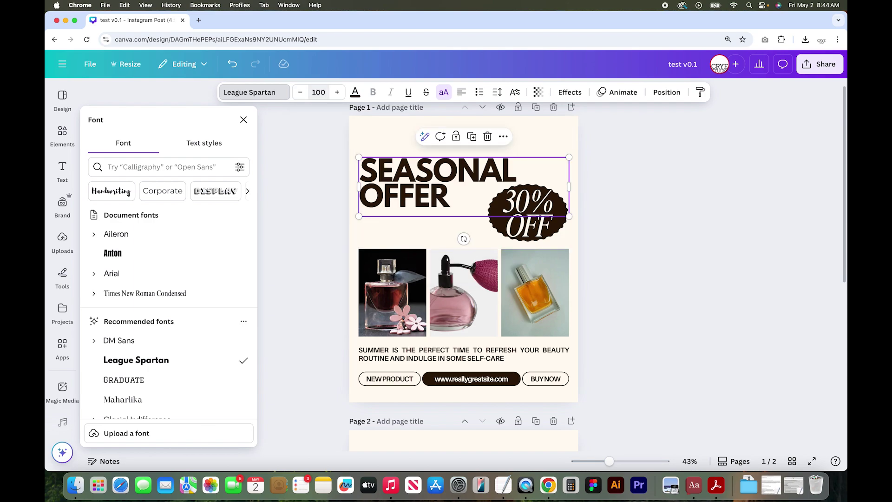
# Recolor the headline with the magenta taken from the atomizer photo's colors
pyautogui.click(361, 97)
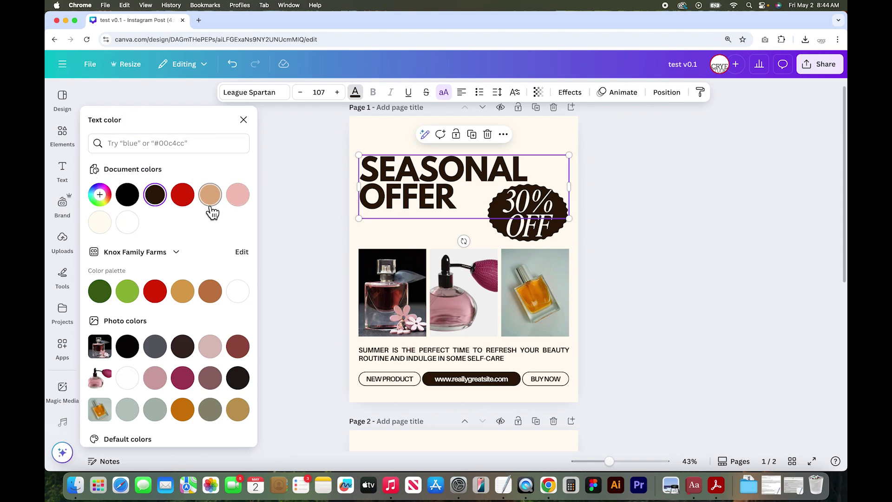
pyautogui.scroll(-3, 225, 215)
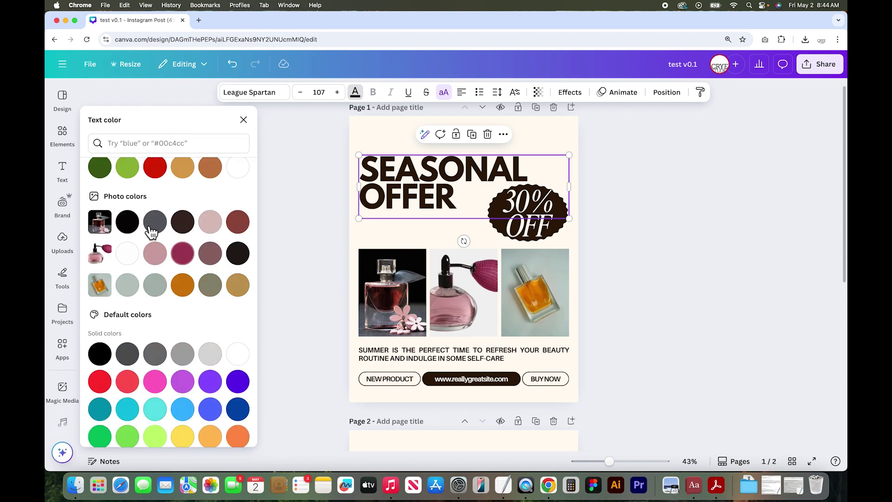
pyautogui.click(129, 224)
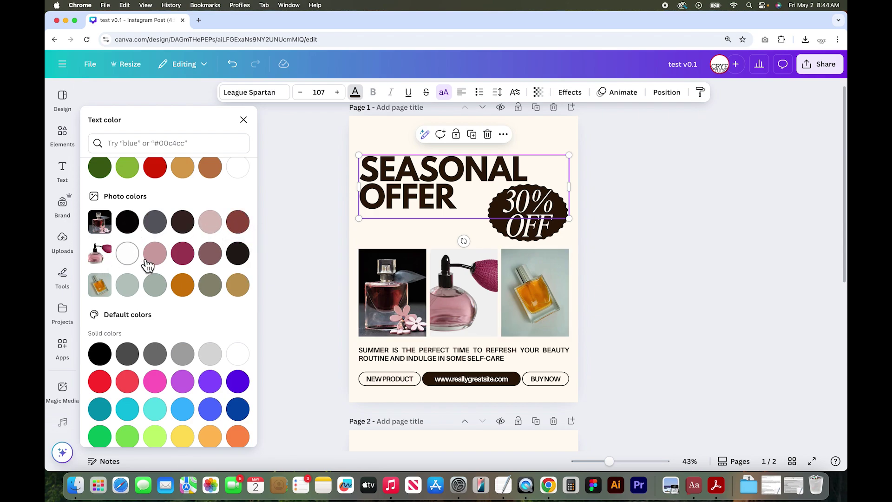
pyautogui.click(191, 263)
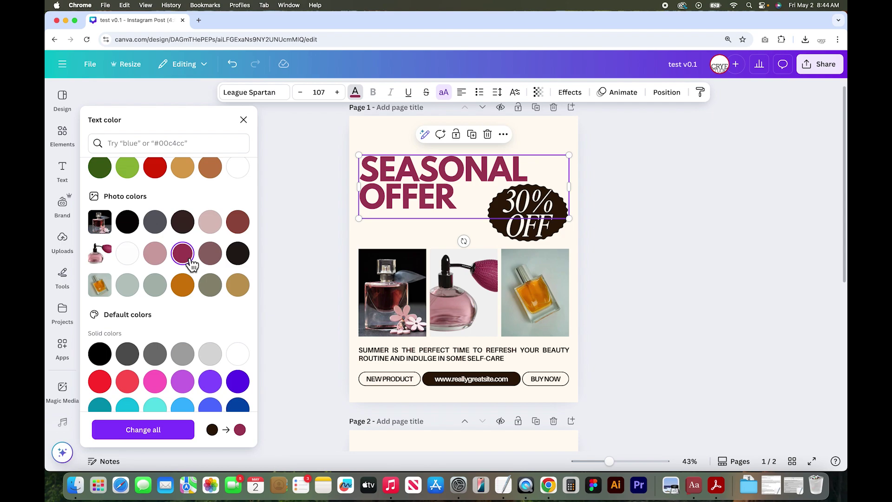
# Search the text colors for pink and apply a dark purple from the palettes to the headline
pyautogui.scroll(-2, 191, 263)
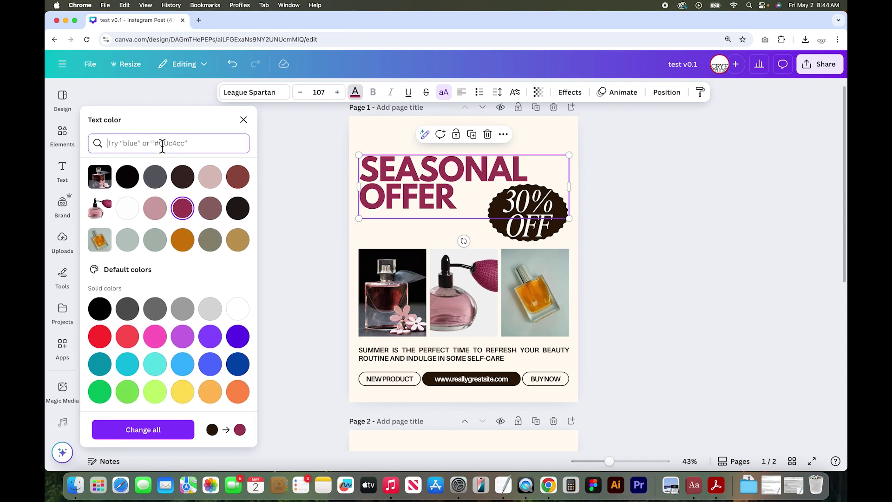
pyautogui.write('pink')
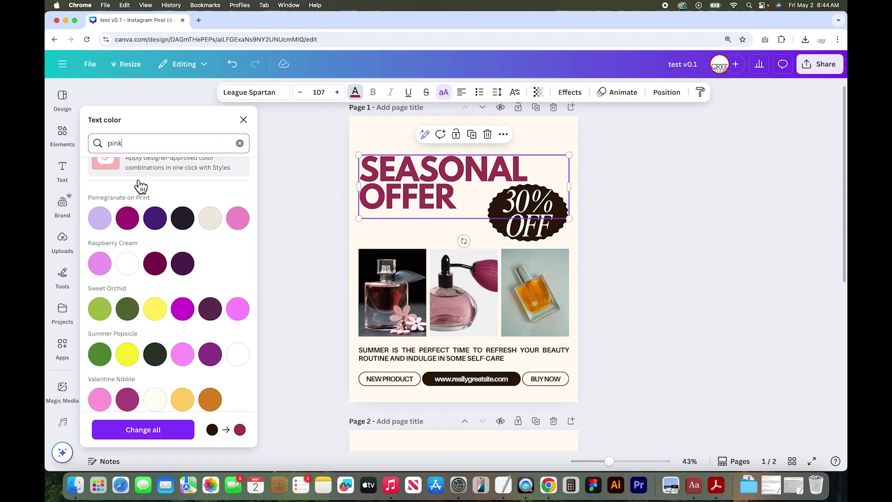
pyautogui.scroll(-5, 171, 325)
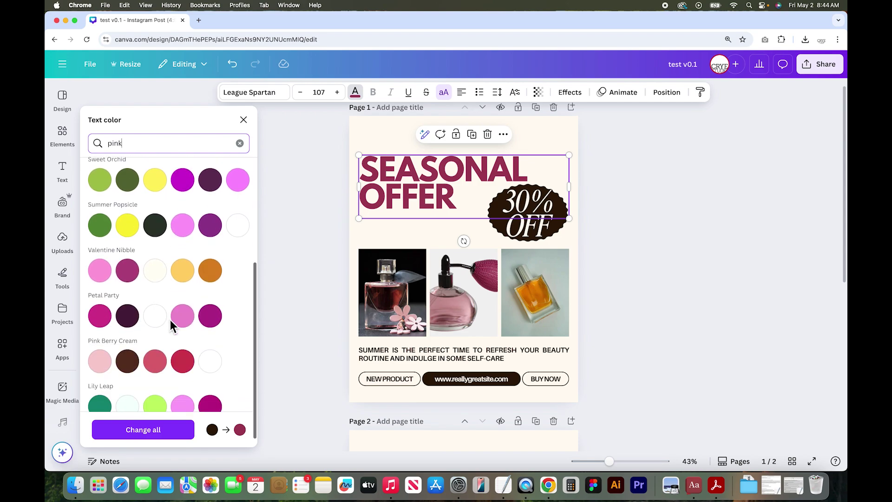
pyautogui.scroll(3, 171, 325)
pyautogui.click(240, 143)
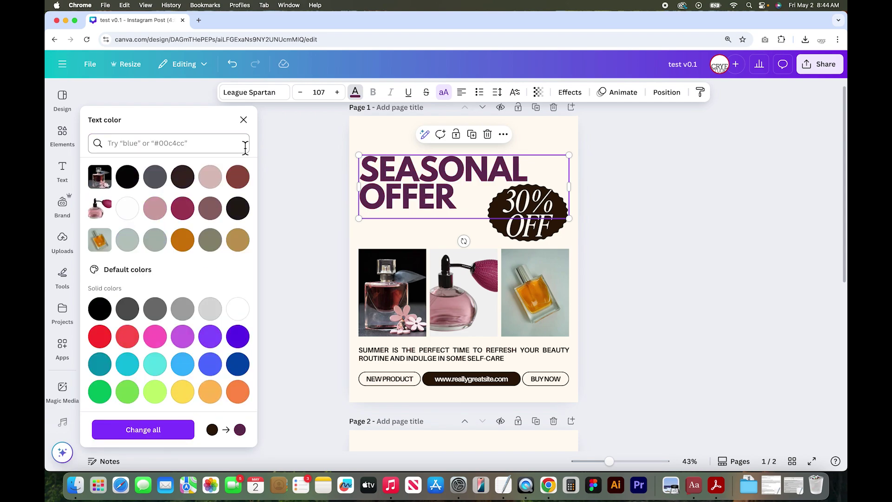
# Mix a custom bright blue, #315AED, as the headline's text color
pyautogui.scroll(3, 202, 236)
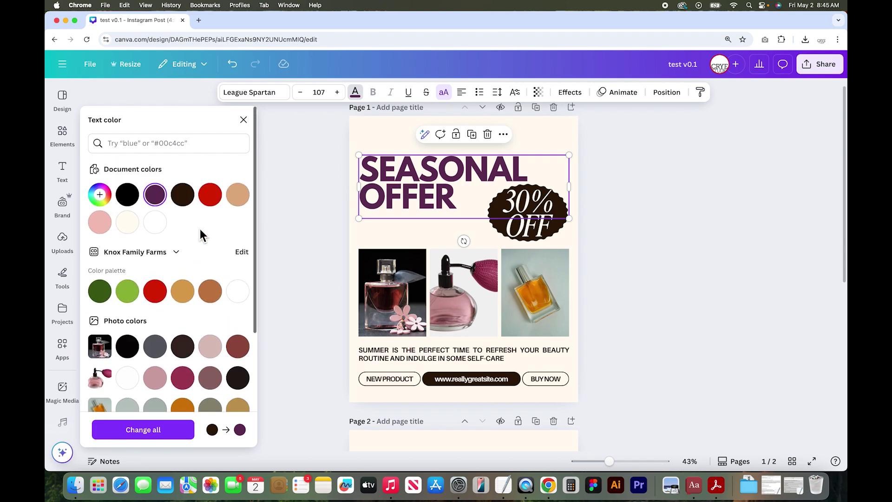
pyautogui.click(106, 200)
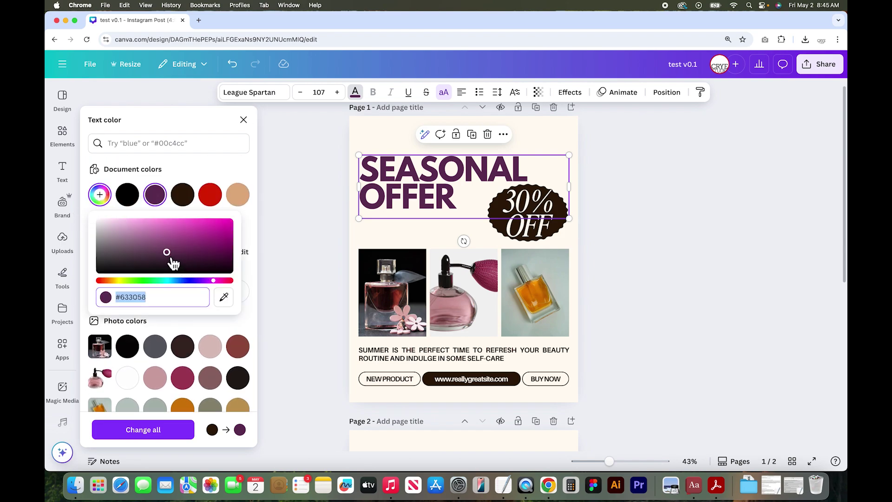
pyautogui.click(188, 243)
pyautogui.click(146, 280)
pyautogui.moveTo(160, 283); pyautogui.dragTo(189, 289)
pyautogui.click(183, 229)
pyautogui.moveTo(183, 229); pyautogui.dragTo(205, 222)
pyautogui.click(142, 301)
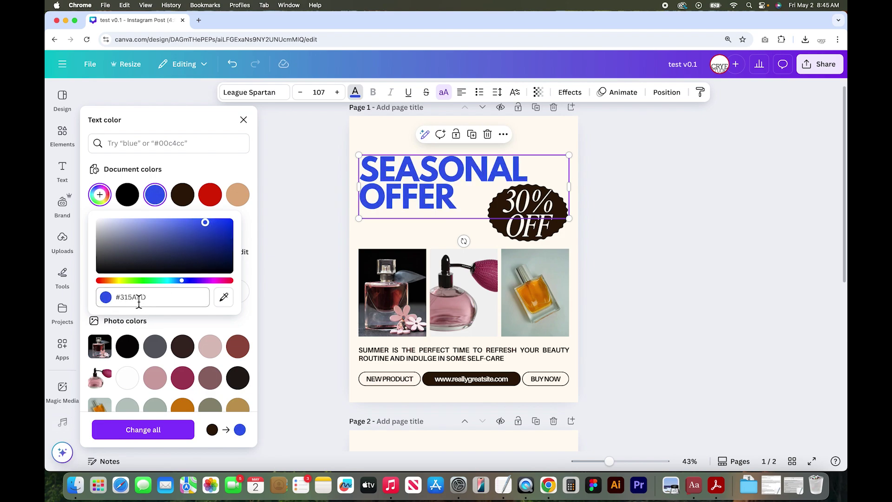
# Sample the pink of the atomizer bottle in the middle photo as the headline's text color
pyautogui.click(224, 297)
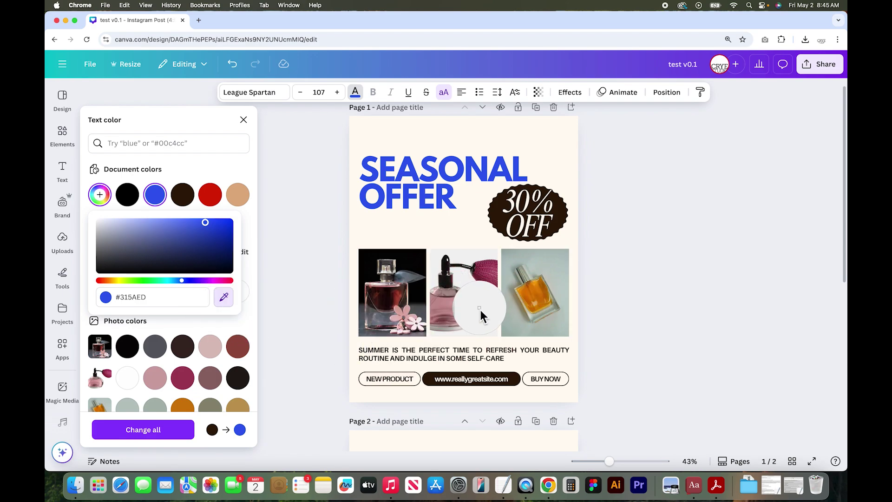
pyautogui.click(456, 313)
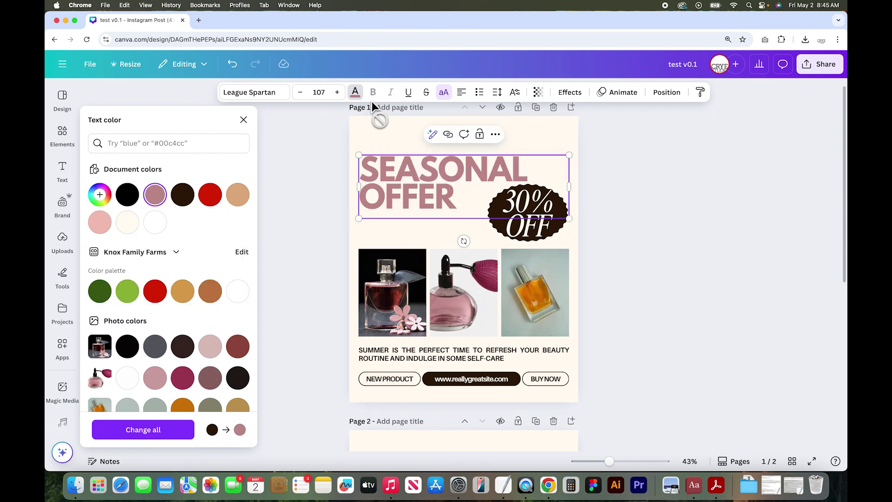
# Switch the headline's uppercase formatting off and on again, and slightly increase its line spacing and letter spacing
pyautogui.click(454, 99)
pyautogui.click(454, 100)
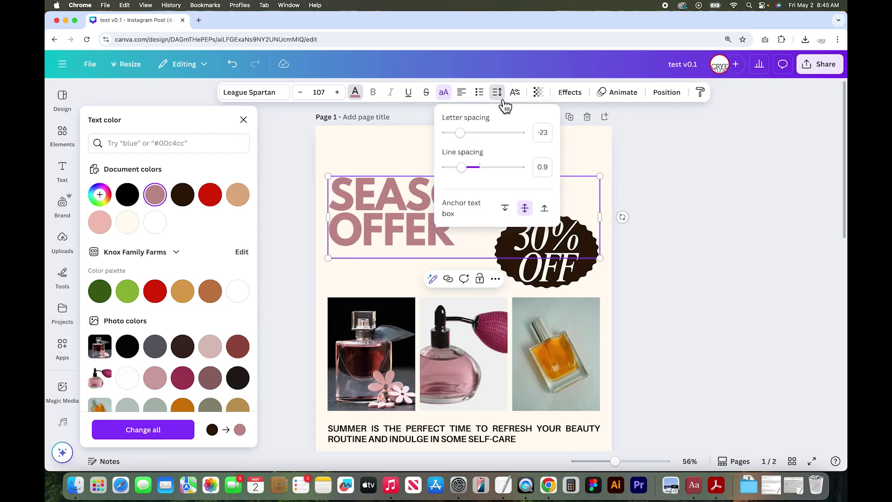
pyautogui.moveTo(457, 168)
pyautogui.mouseDown()
pyautogui.moveTo(480, 174)
pyautogui.moveTo(471, 175)
pyautogui.mouseUp()
pyautogui.moveTo(460, 133)
pyautogui.mouseDown()
pyautogui.moveTo(479, 141)
pyautogui.moveTo(465, 135)
pyautogui.mouseUp()
# Try the headline's transparency setting and open its text effects
pyautogui.click(538, 92)
pyautogui.moveTo(574, 144)
pyautogui.mouseDown()
pyautogui.moveTo(542, 146)
pyautogui.moveTo(578, 145)
pyautogui.mouseUp()
pyautogui.click(570, 92)
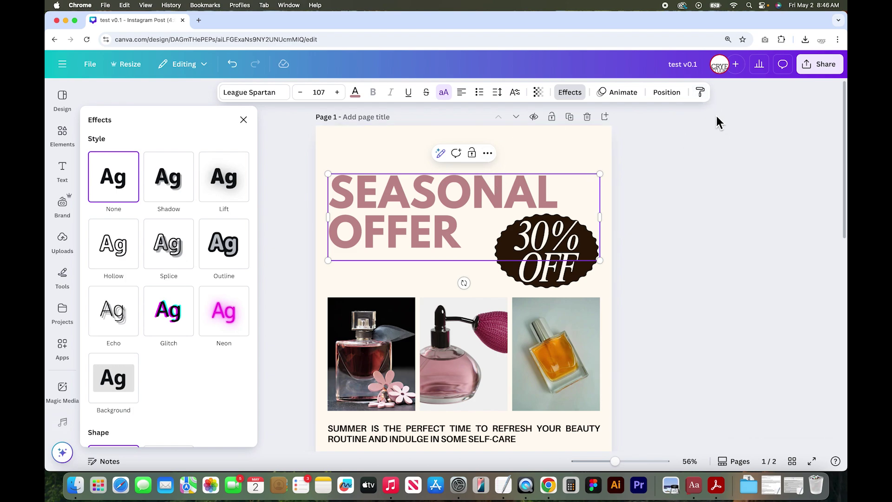
# Copy the headline's style onto the summer paragraph below the photos, undo the pasted style and clear the selection
pyautogui.click(701, 92)
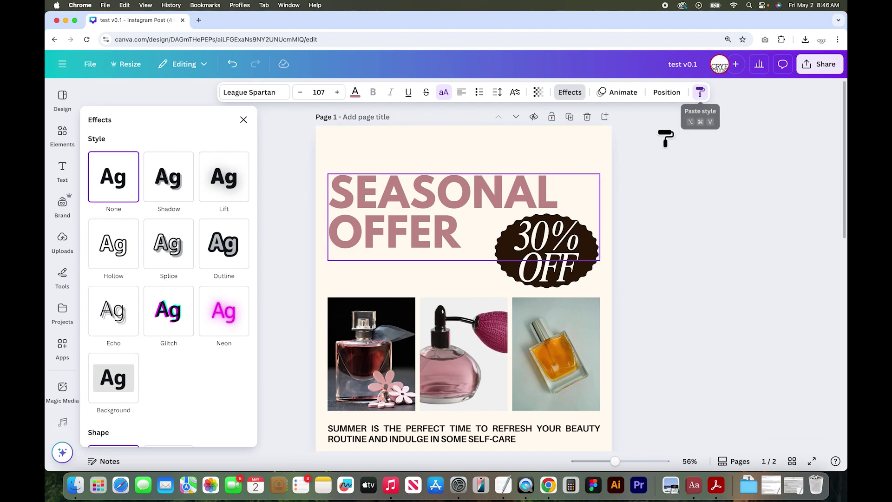
pyautogui.click(480, 441)
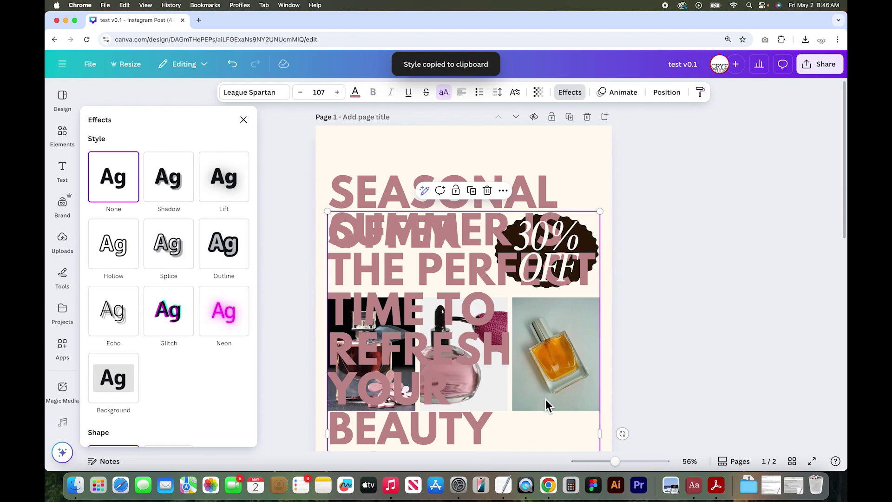
pyautogui.press('super+z')
pyautogui.click(573, 163)
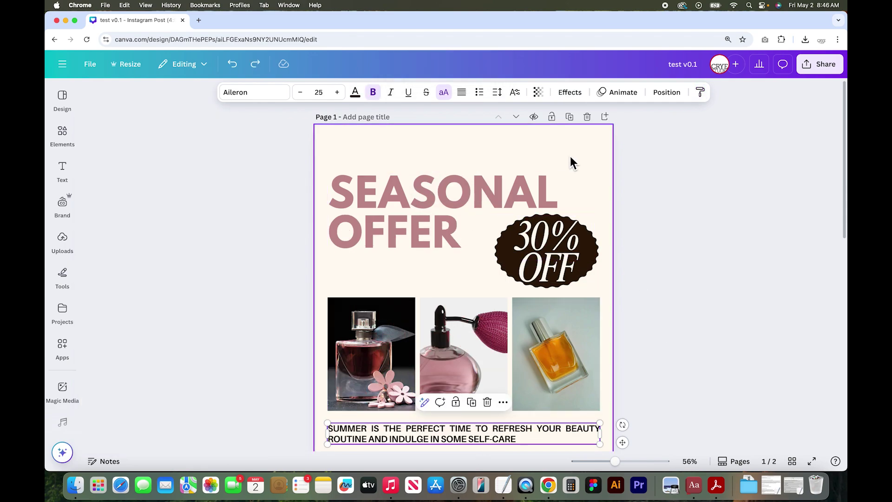
pyautogui.click(697, 263)
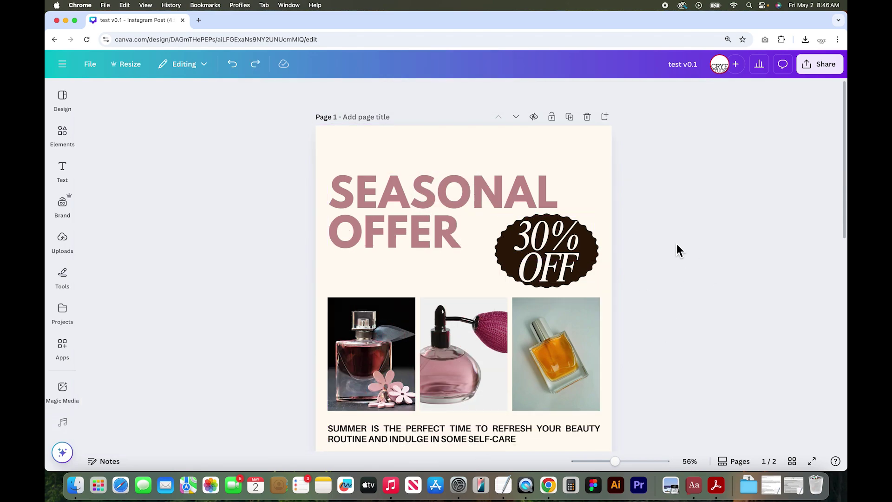
# Recolor the 30% OFF badge, trying the light pink #f2c2b8 before applying the red document color
pyautogui.click(598, 258)
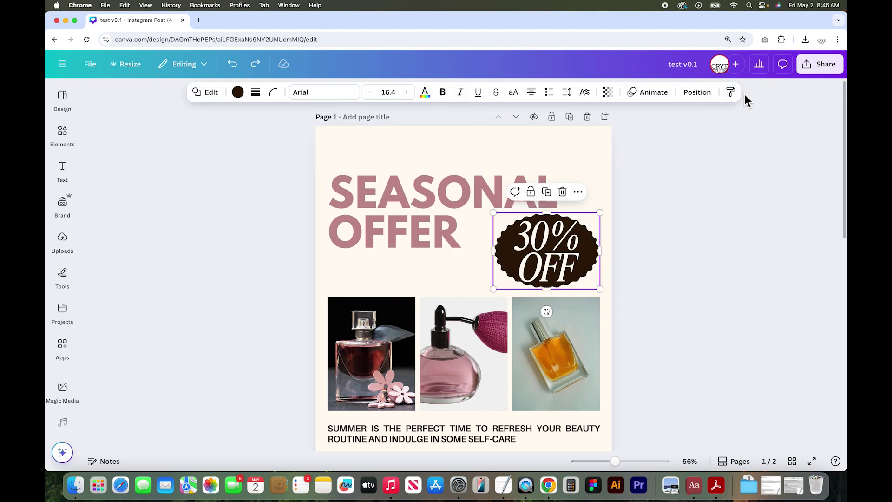
pyautogui.click(246, 98)
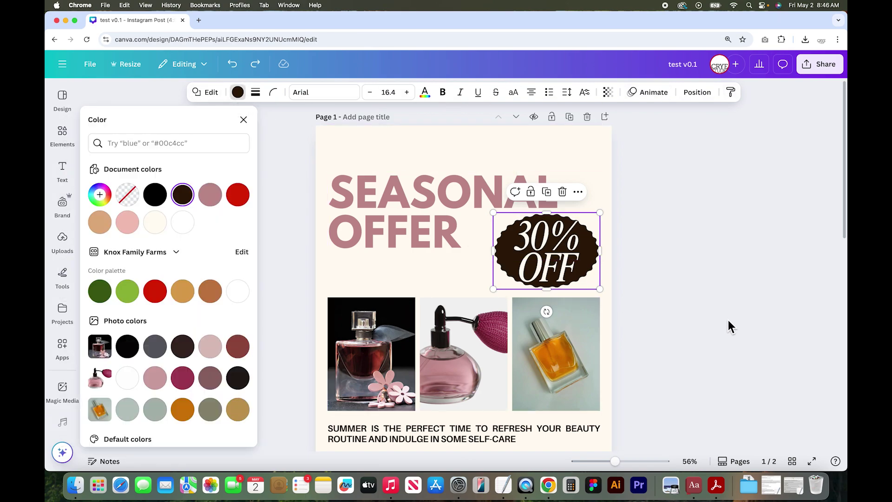
pyautogui.click(132, 232)
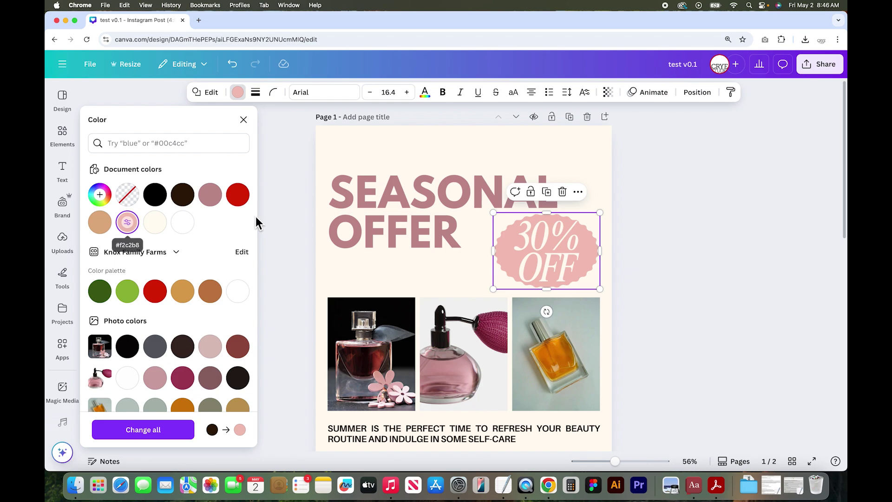
pyautogui.click(238, 194)
pyautogui.click(627, 414)
pyautogui.scroll(-2, 627, 414)
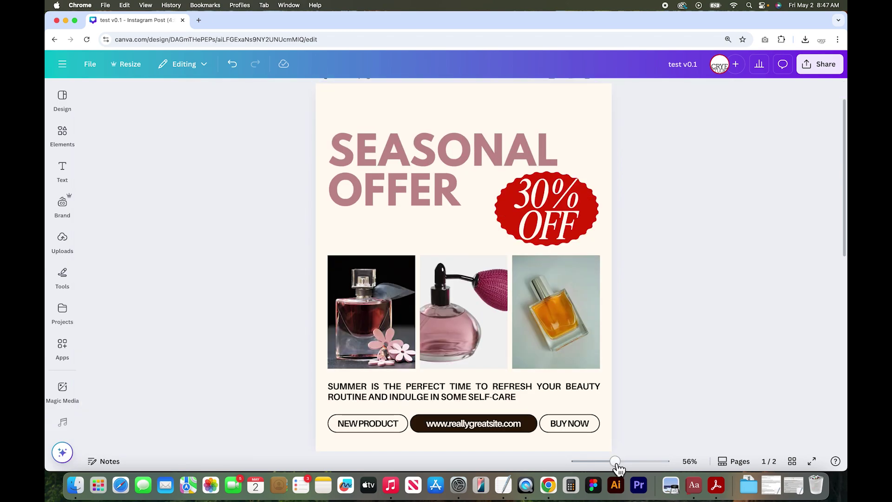
pyautogui.moveTo(615, 461); pyautogui.dragTo(611, 461)
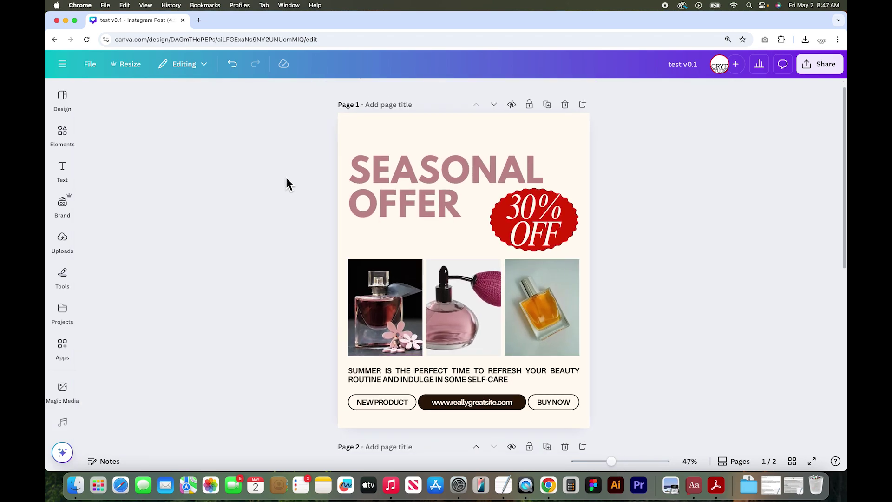
# Add the horizontal green Knox Family Farms brand logo to page 1 and place it above the SEASONAL OFFER headline
pyautogui.click(65, 208)
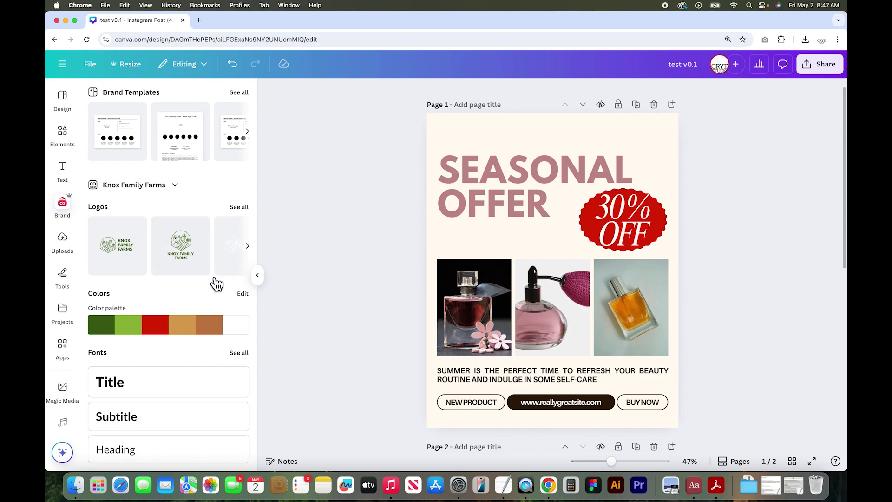
pyautogui.moveTo(186, 330)
pyautogui.click(125, 263)
pyautogui.moveTo(553, 295); pyautogui.dragTo(553, 151)
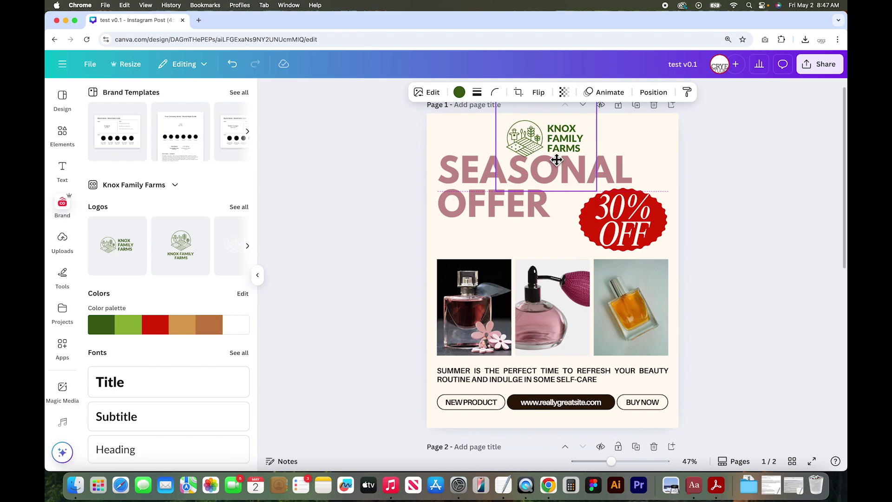
# Shuffle the Knox Family Farms color palette across page 1 until the background is tan, and look through the remaining brand assets
pyautogui.click(170, 329)
pyautogui.click(169, 329)
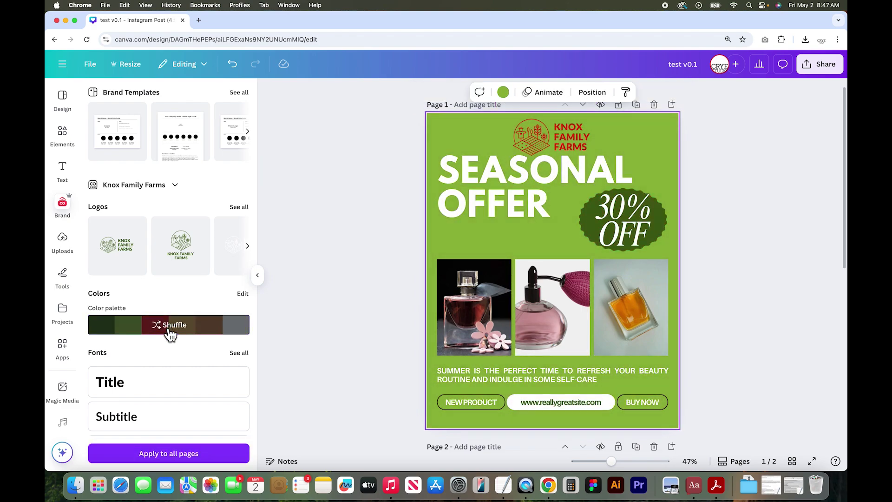
pyautogui.click(170, 330)
pyautogui.click(170, 331)
pyautogui.scroll(-5, 176, 363)
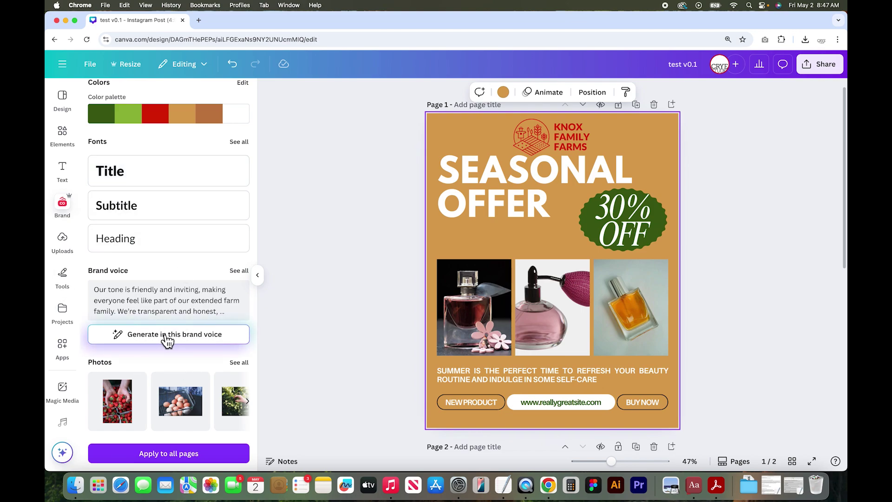
pyautogui.scroll(-3, 191, 381)
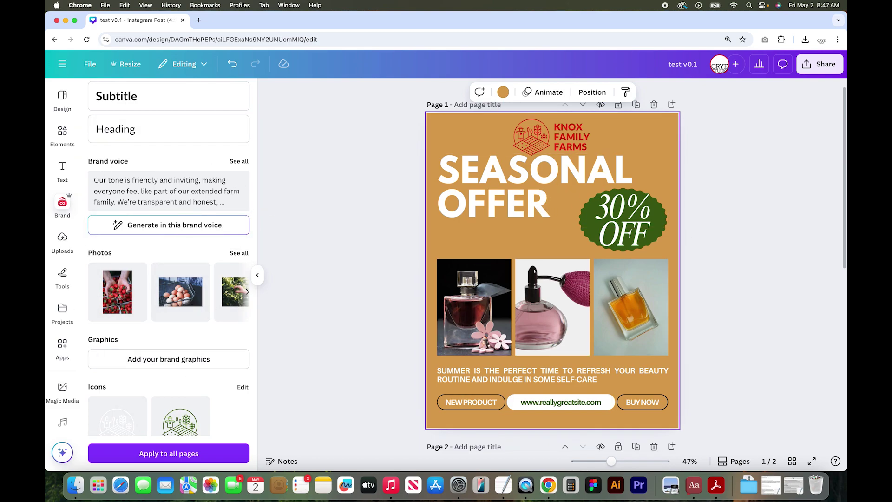
# Draw a short curved red pen stroke between the word OFFER and the row of perfume photos
pyautogui.click(62, 241)
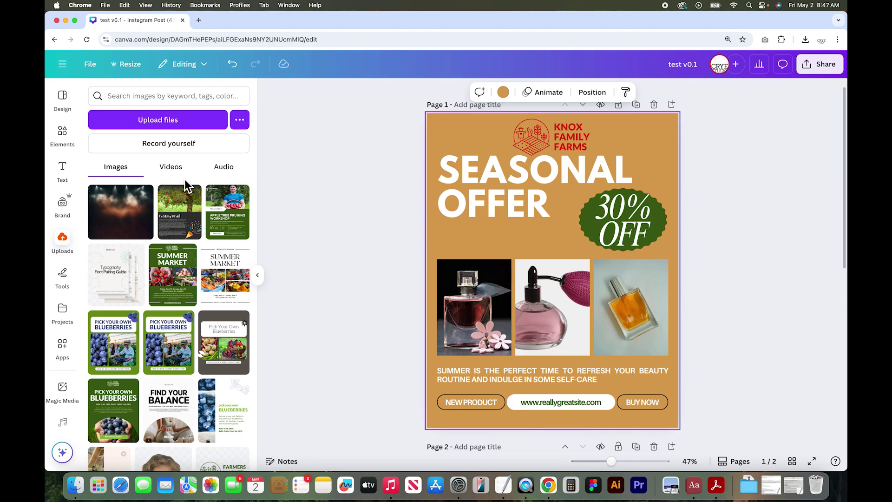
pyautogui.click(63, 278)
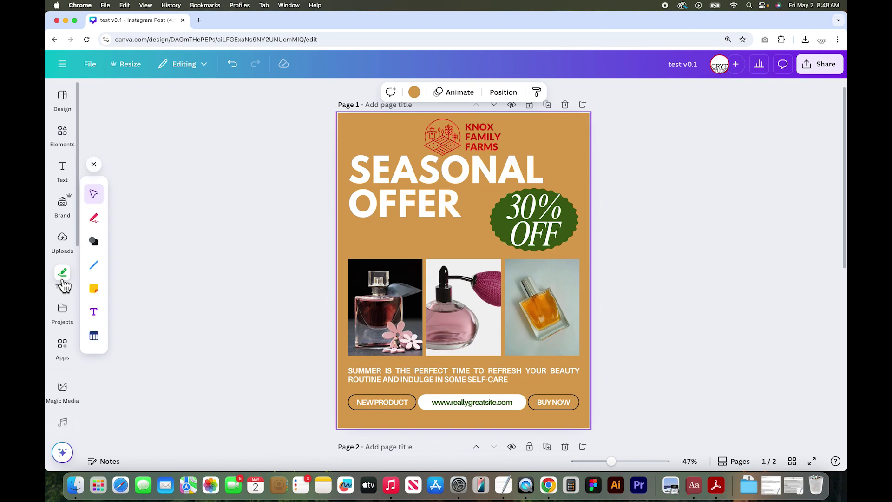
pyautogui.click(104, 219)
pyautogui.moveTo(400, 225); pyautogui.dragTo(458, 248)
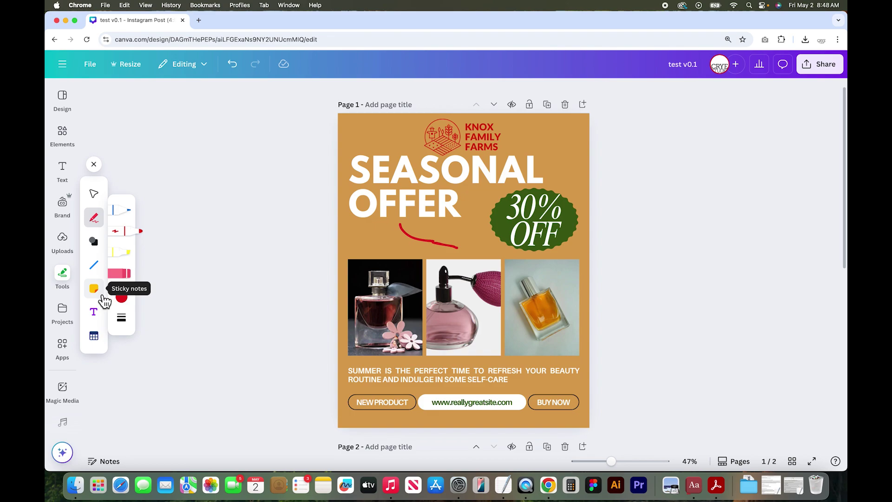
# Insert the blueberries photo from the Images subfolder of the Knox Family Farms - Brand Guide folder and delete it again
pyautogui.click(66, 319)
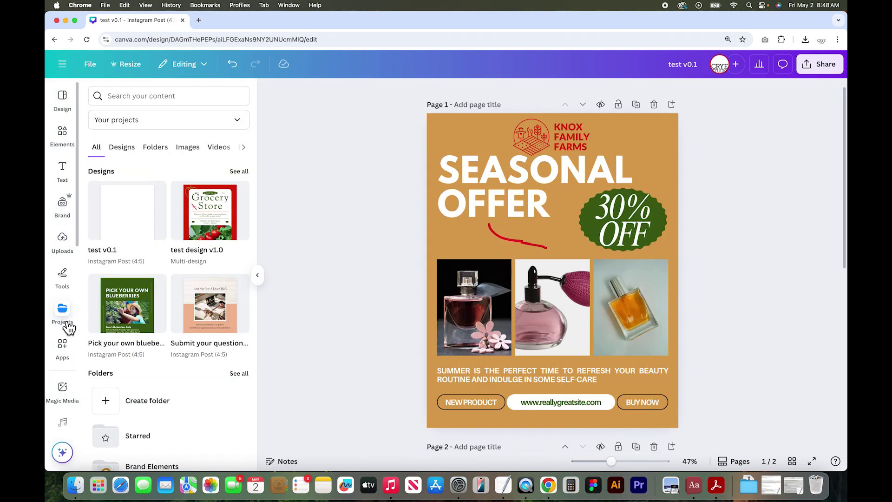
pyautogui.click(163, 155)
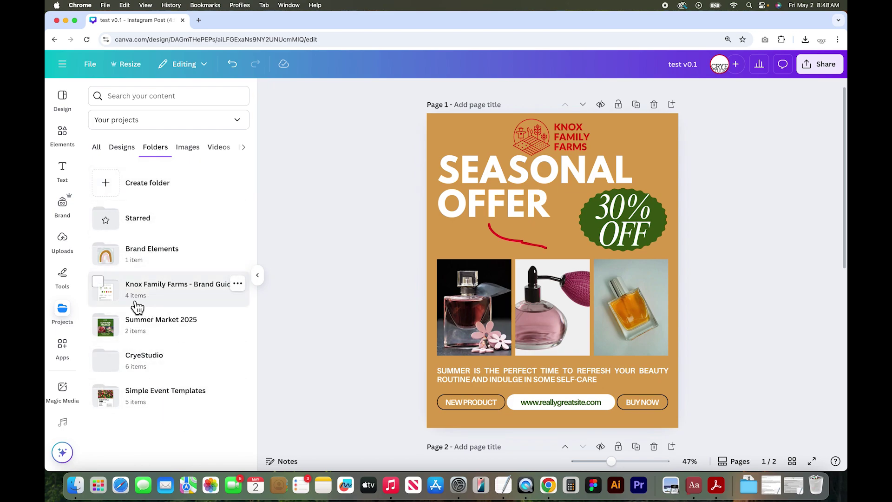
pyautogui.click(198, 287)
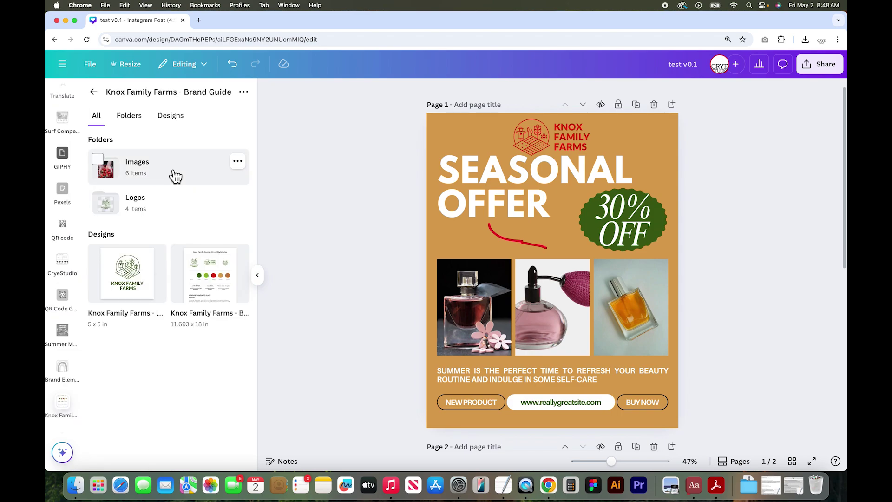
pyautogui.click(169, 166)
pyautogui.click(222, 174)
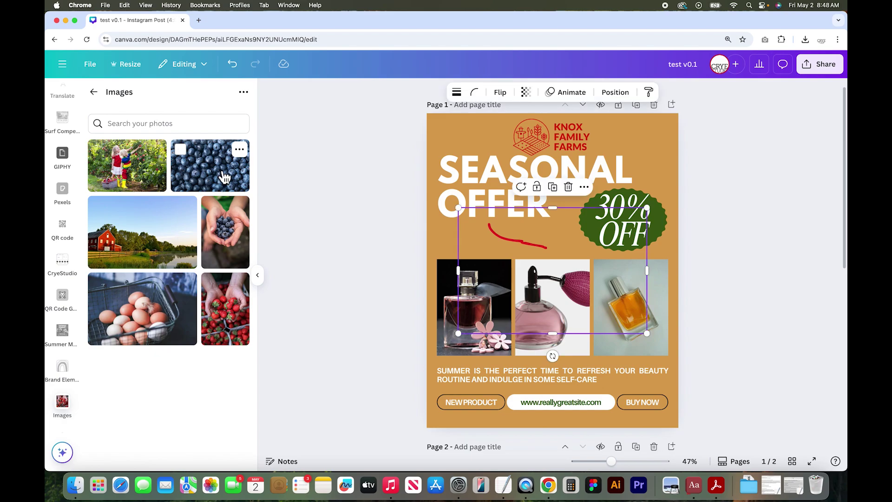
pyautogui.click(93, 92)
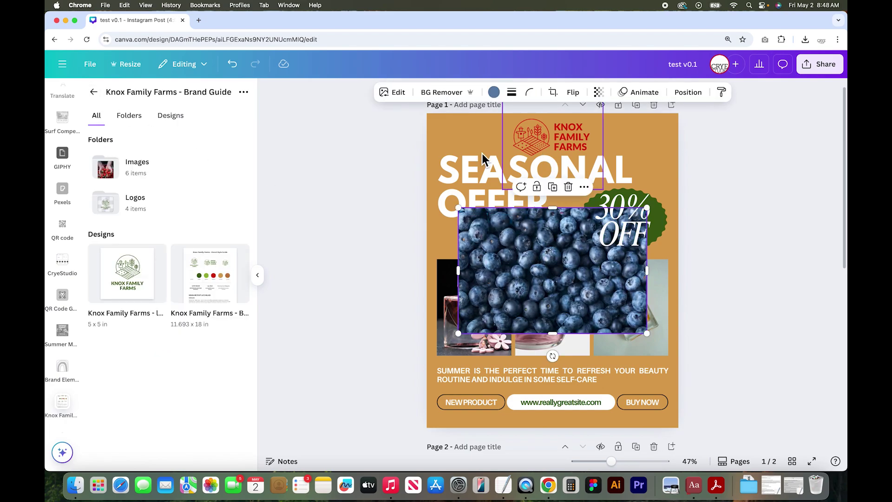
pyautogui.press('Delete')
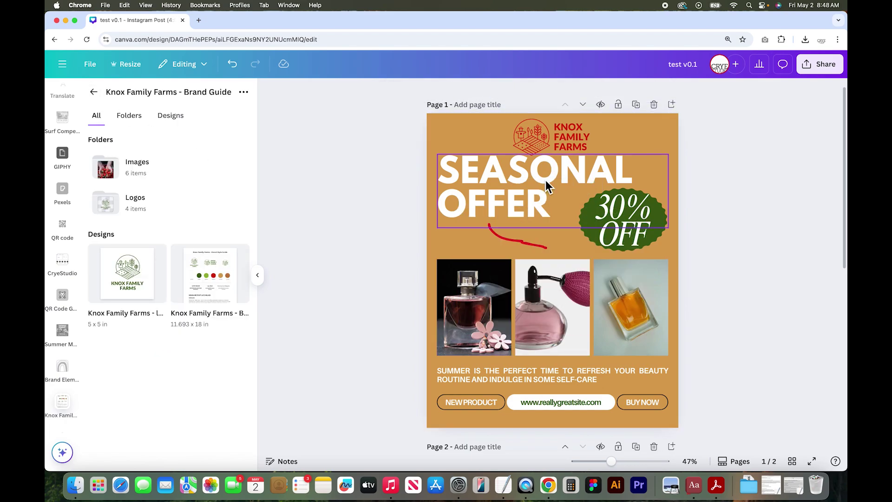
# Look over the design's file options and the details of the recently used perfume and roses photo
pyautogui.moveTo(489, 224); pyautogui.dragTo(547, 248)
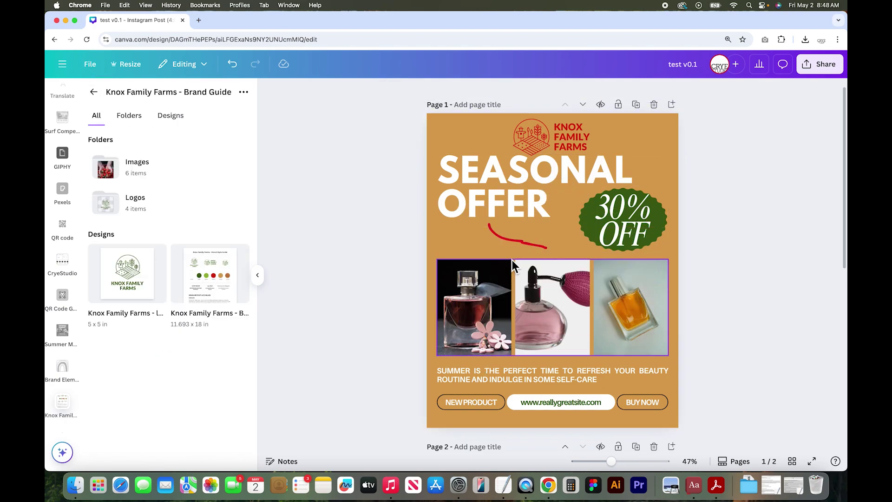
pyautogui.click(95, 70)
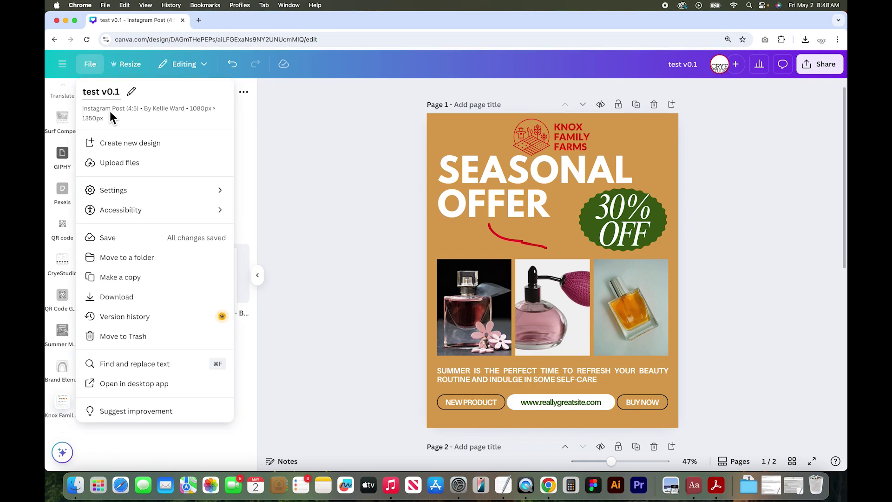
pyautogui.press('Escape')
pyautogui.scroll(10, 65, 209)
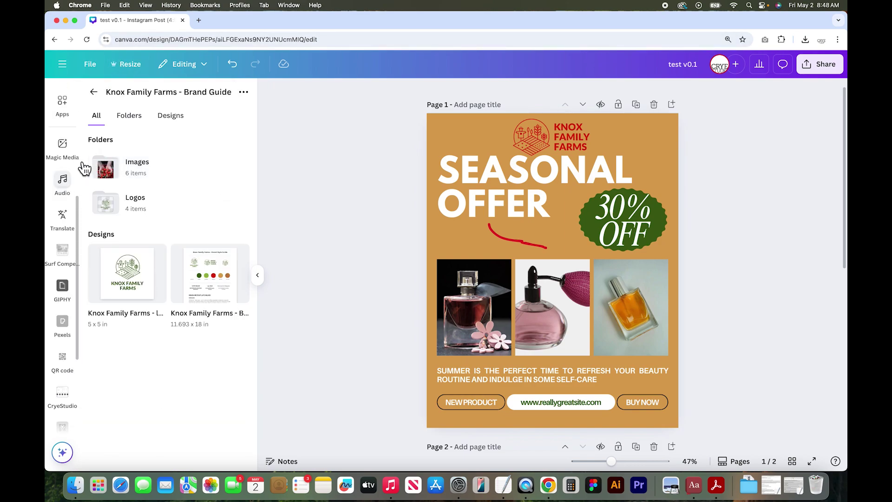
pyautogui.click(70, 141)
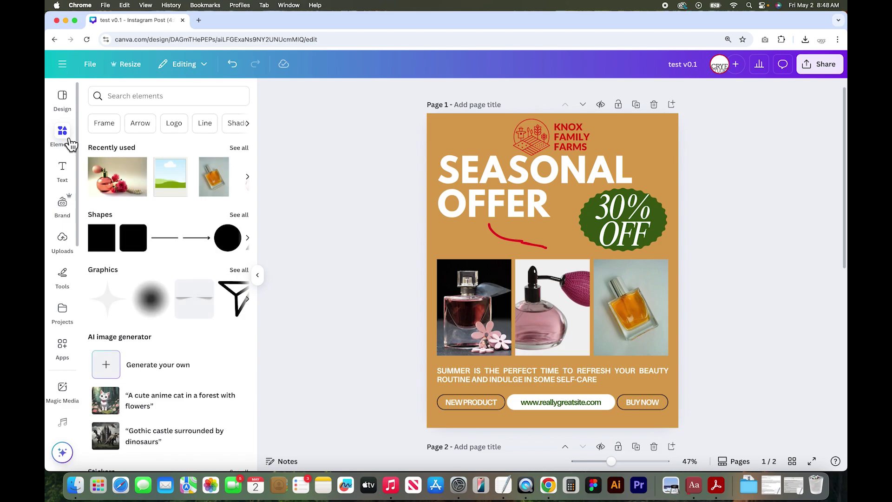
pyautogui.click(139, 166)
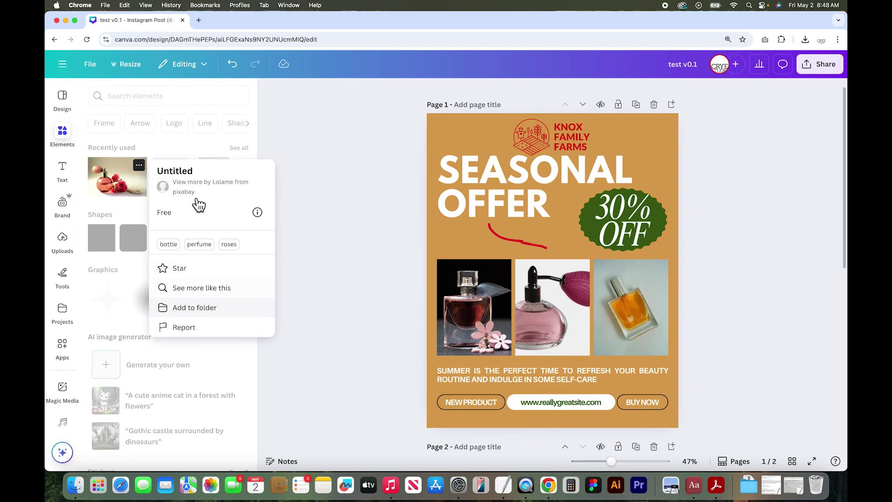
pyautogui.press('Escape')
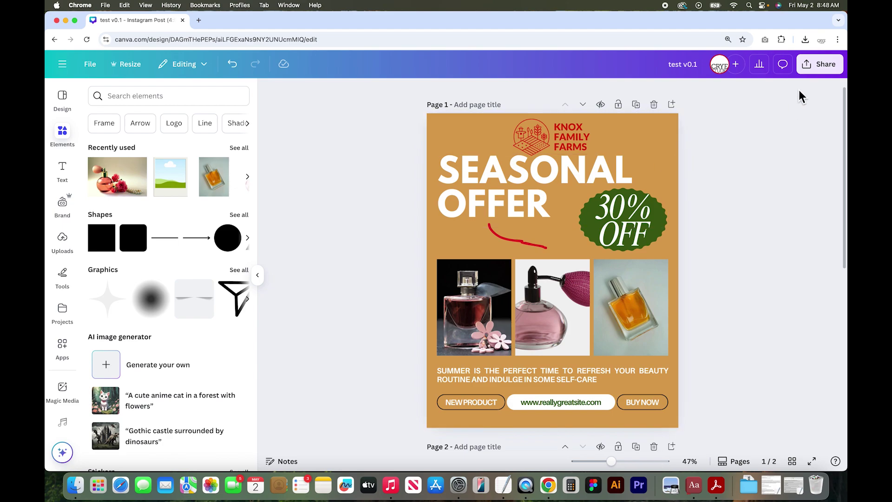
# Set up the design's download as a PNG with the size multiplier at 1.75
pyautogui.click(830, 70)
pyautogui.click(685, 274)
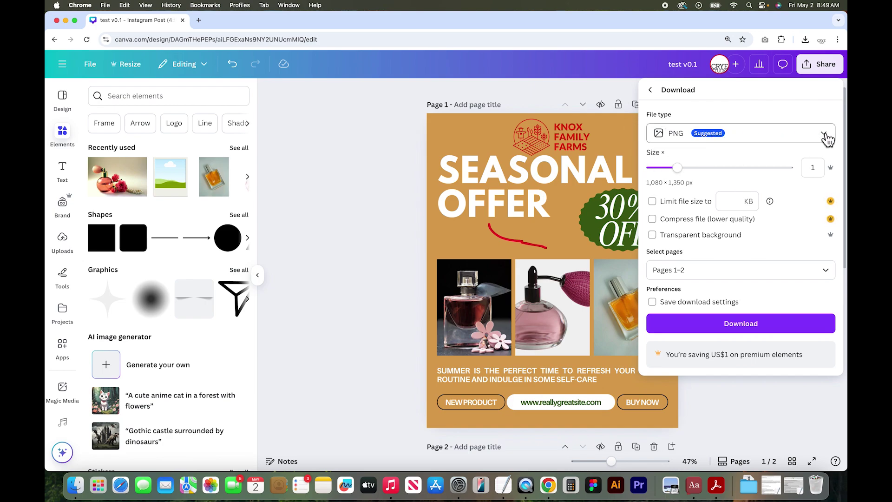
pyautogui.click(827, 136)
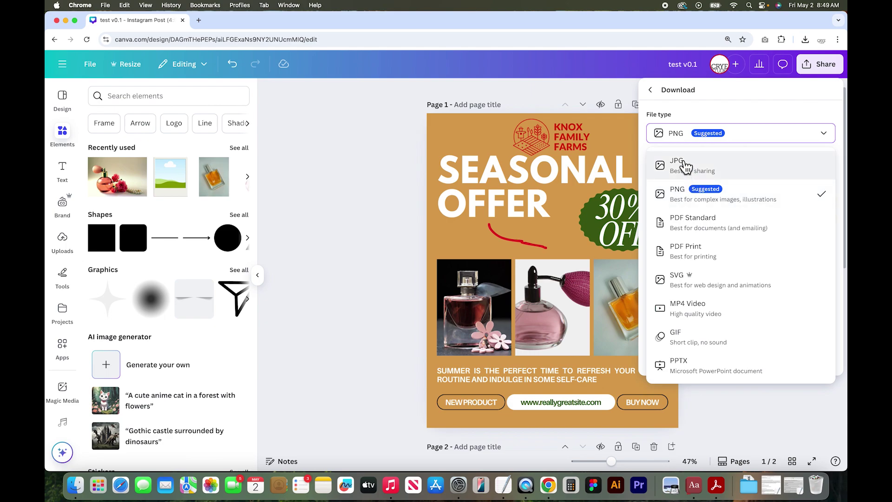
pyautogui.click(721, 199)
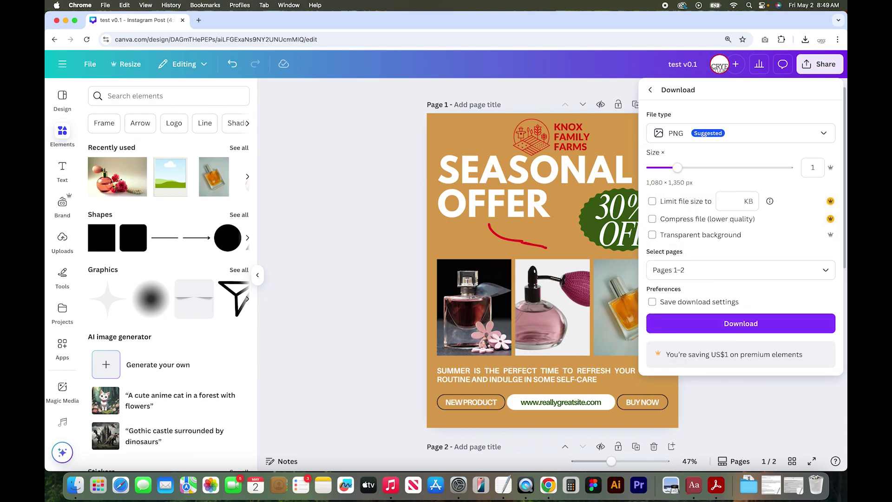
pyautogui.moveTo(677, 169); pyautogui.dragTo(725, 179)
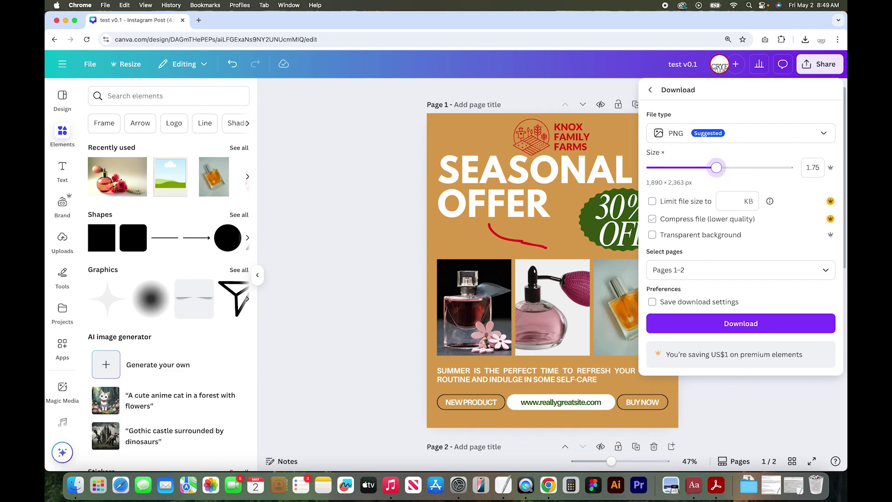
pyautogui.click(656, 236)
# Exclude page 2 from the export so only page 1 is selected, and download the design
pyautogui.click(838, 278)
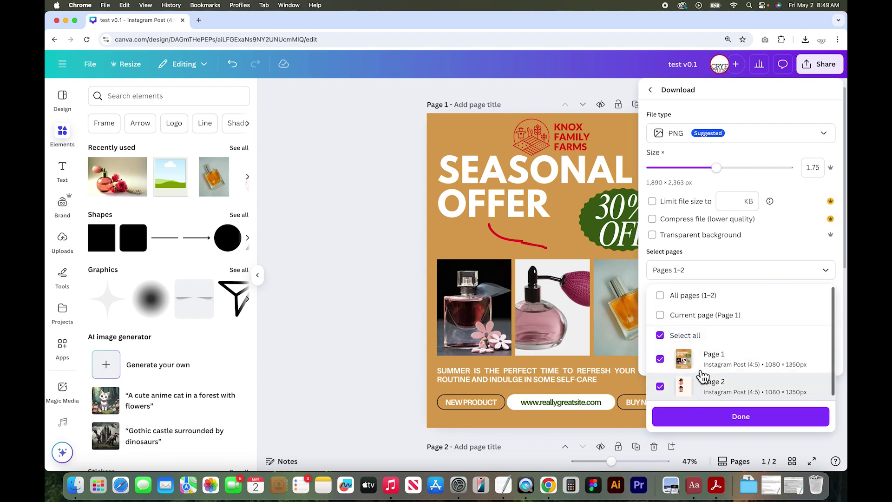
pyautogui.click(661, 387)
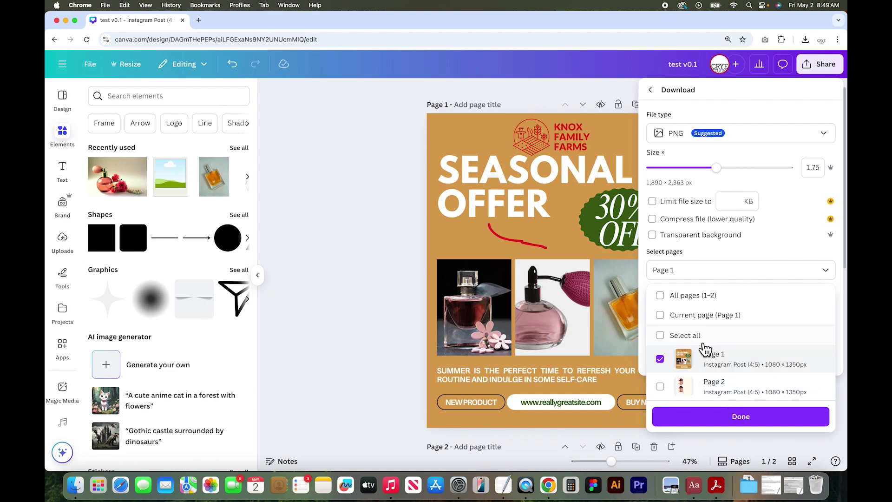
pyautogui.click(810, 262)
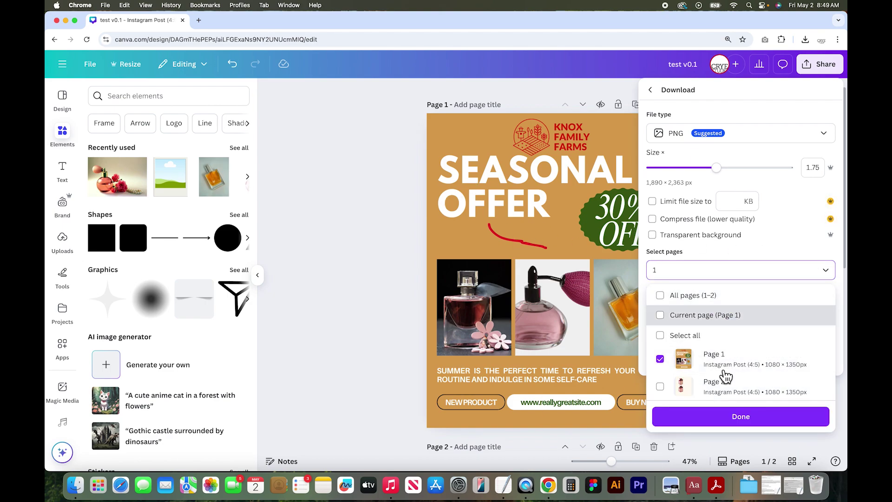
pyautogui.click(761, 418)
pyautogui.click(744, 328)
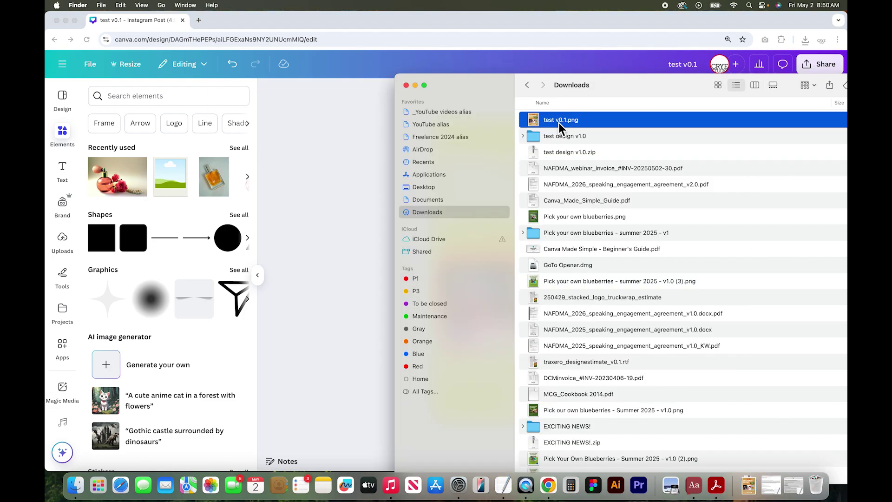
# Preview the downloaded test v0.1.png in Finder, and close the preview and the Downloads window
pyautogui.press('space')
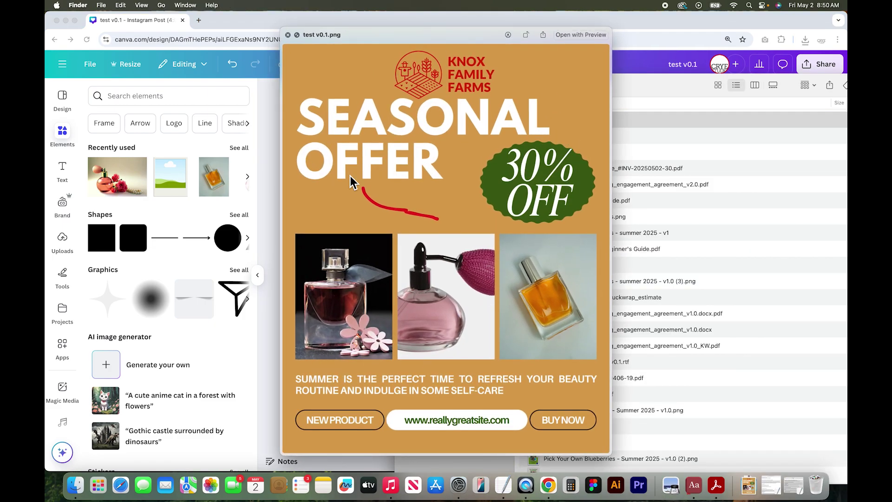
pyautogui.press('space')
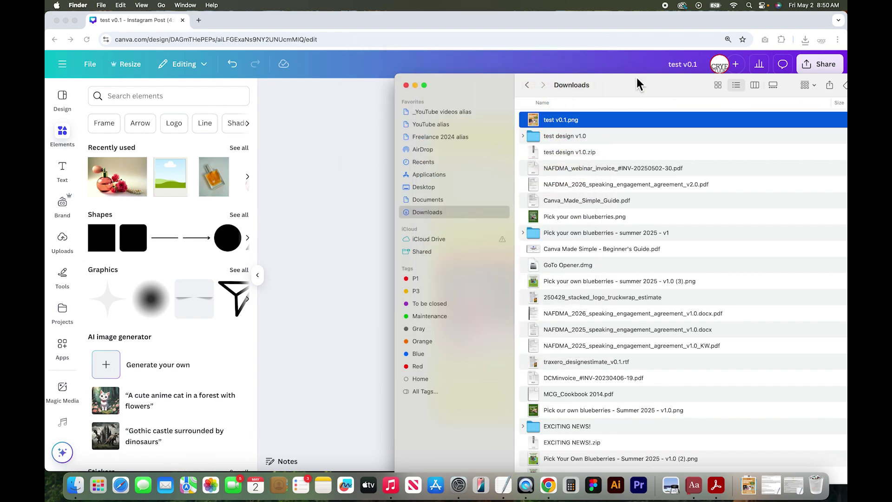
pyautogui.click(407, 86)
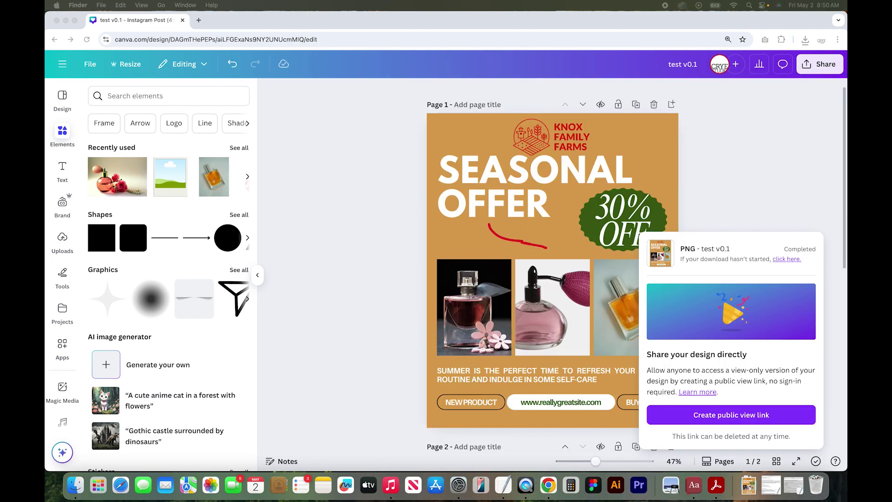